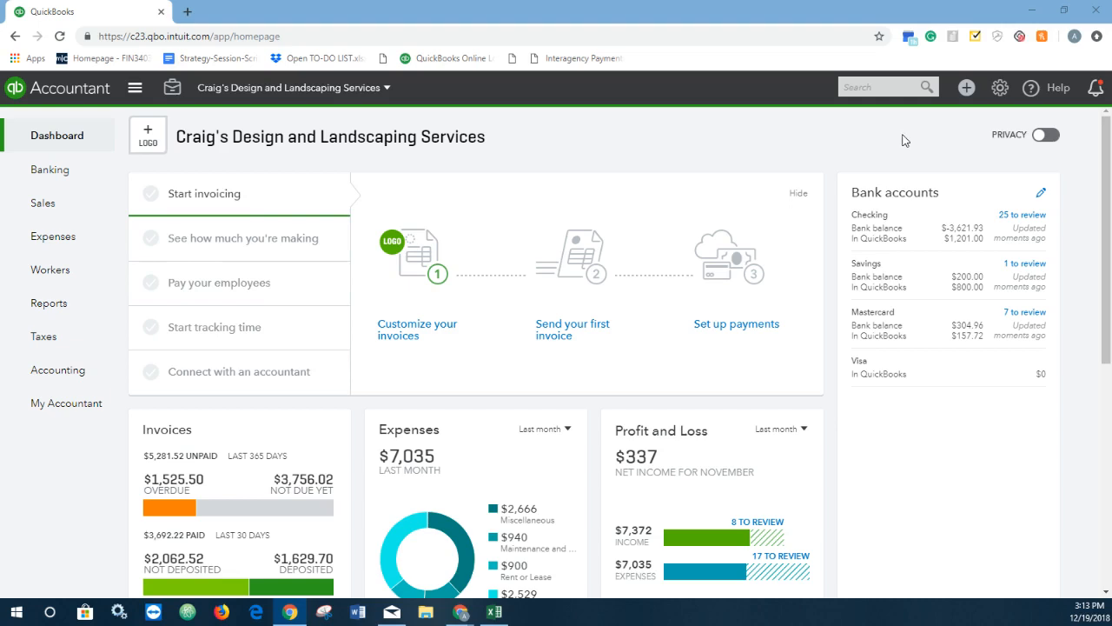
Open the company's budgeting tool and start adding a new budget
left_click(1001, 96)
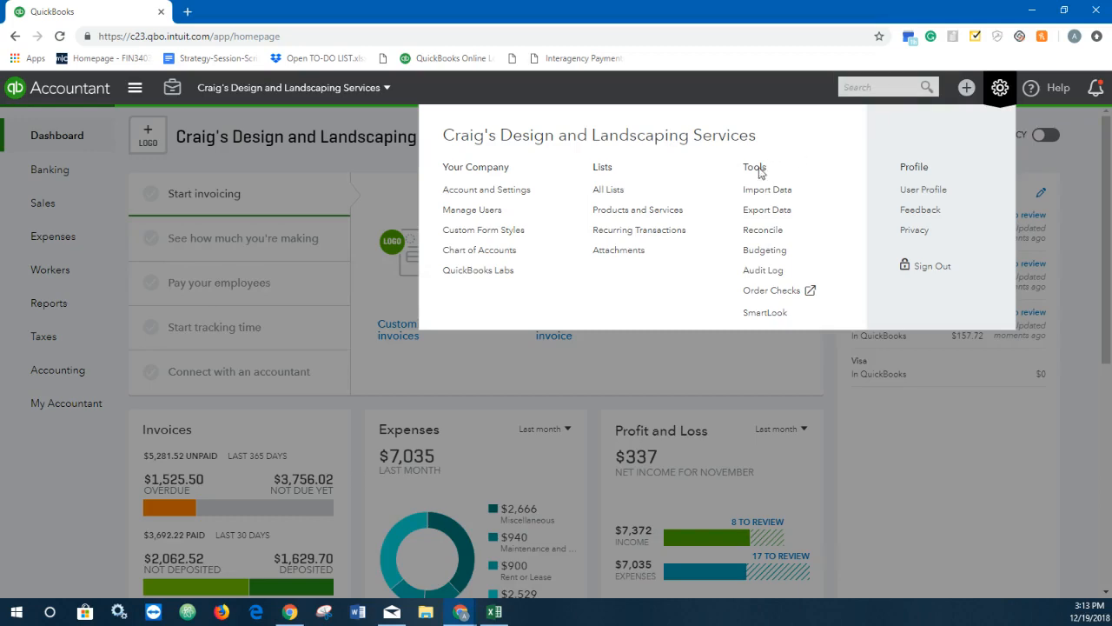
left_click(762, 252)
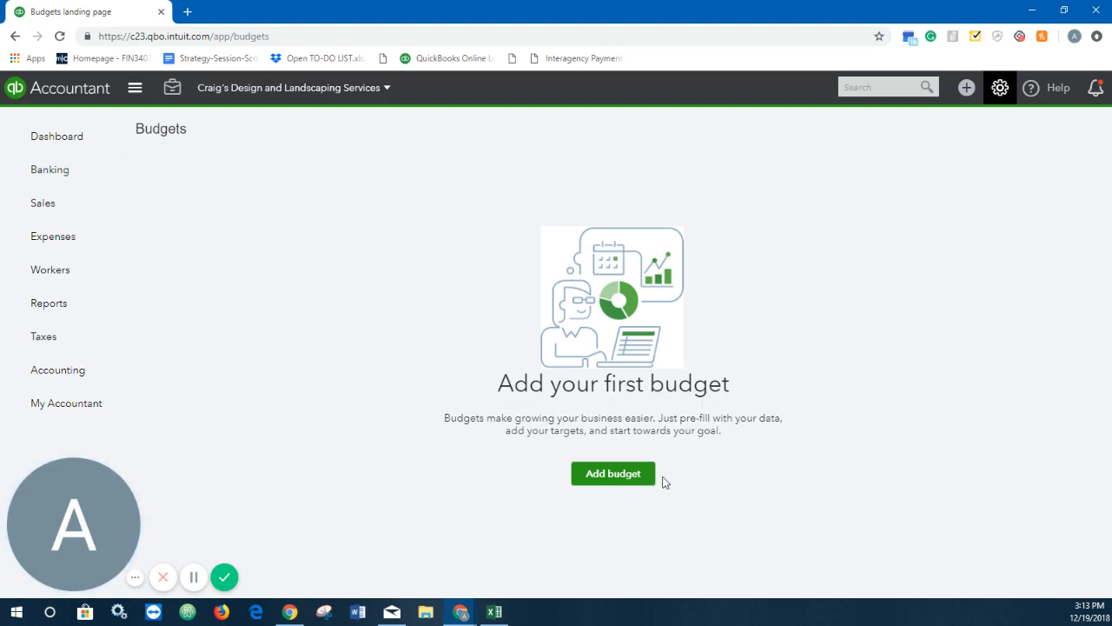
left_click(635, 477)
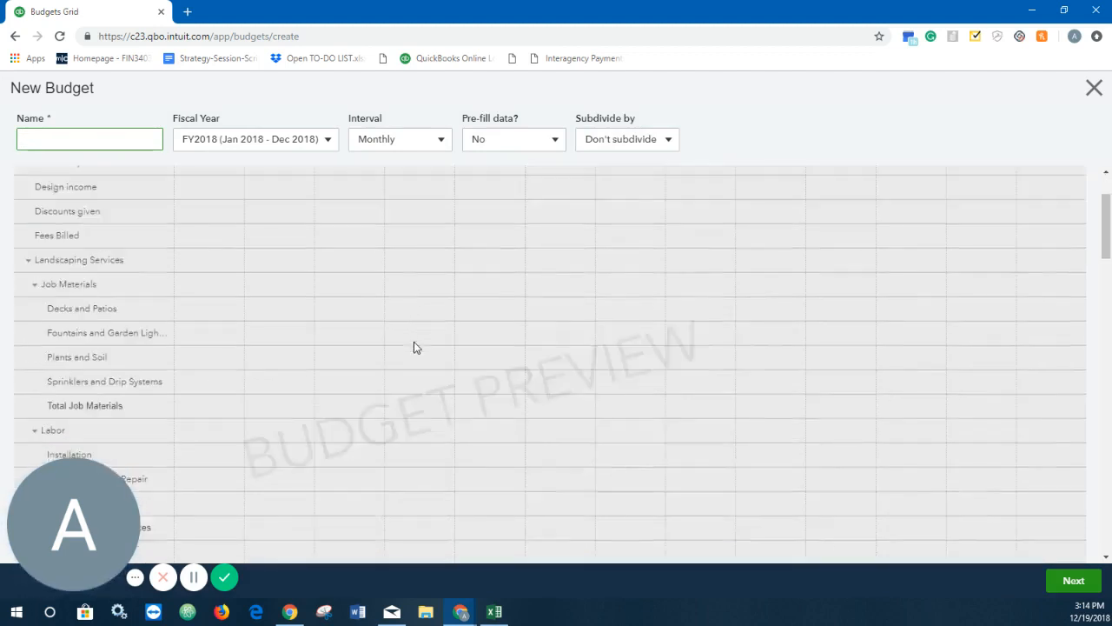
Name the new budget "Saving the Penny" and set its fiscal year to FY2019 (Jan 2019 - Dec 2019)
scroll(415, 345, "down", 3)
scroll(417, 349, "down", 9)
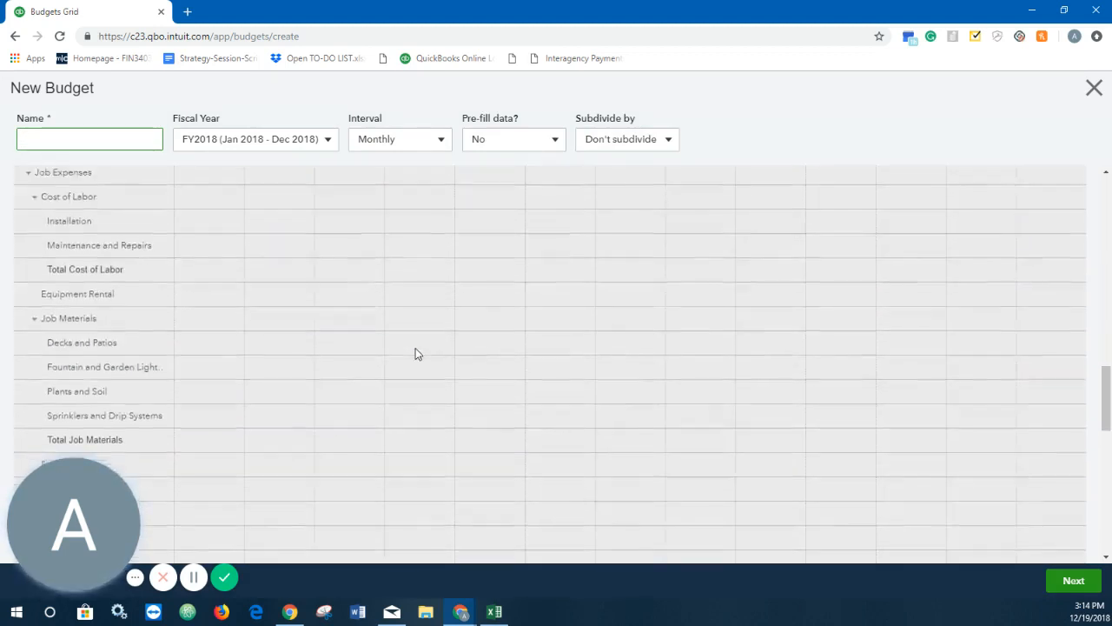
scroll(416, 354, "up", 8)
scroll(415, 352, "up", 5)
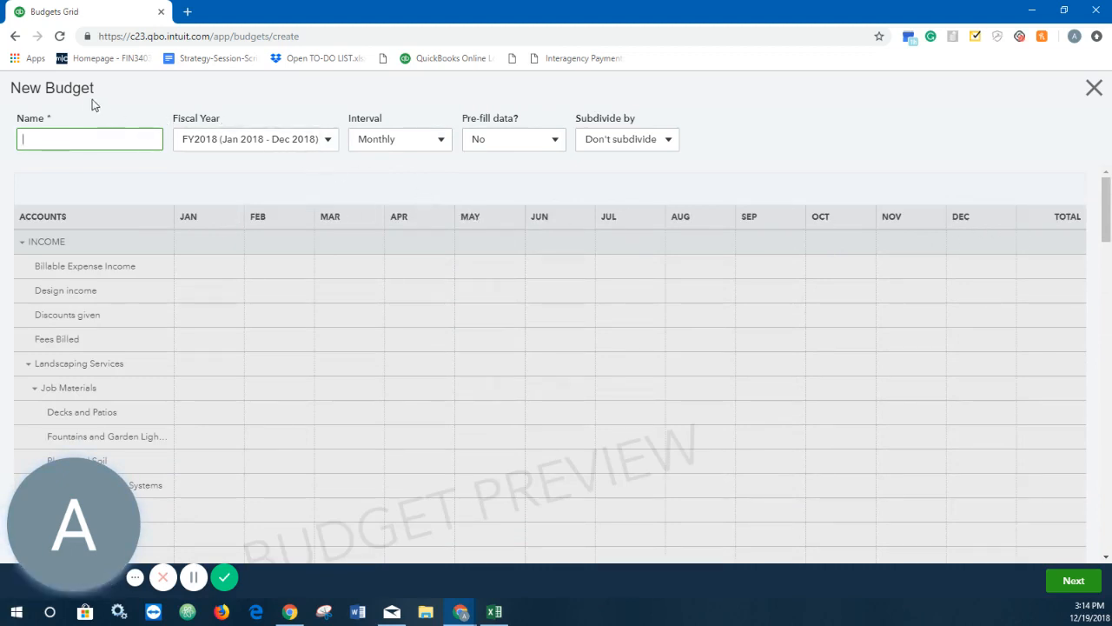
left_click(63, 136)
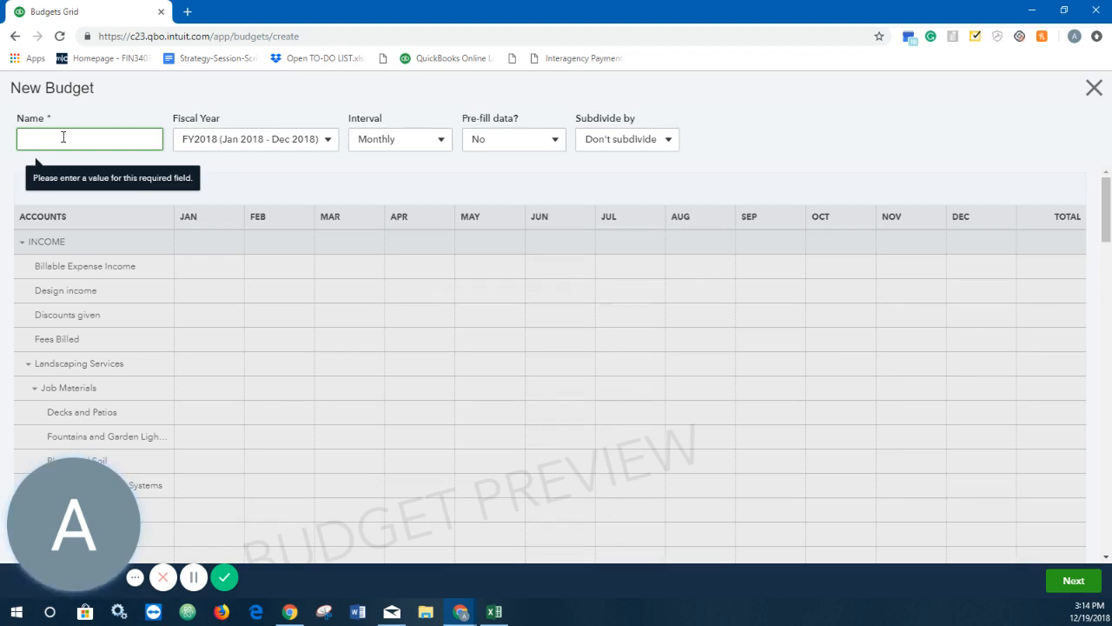
type("Saving ")
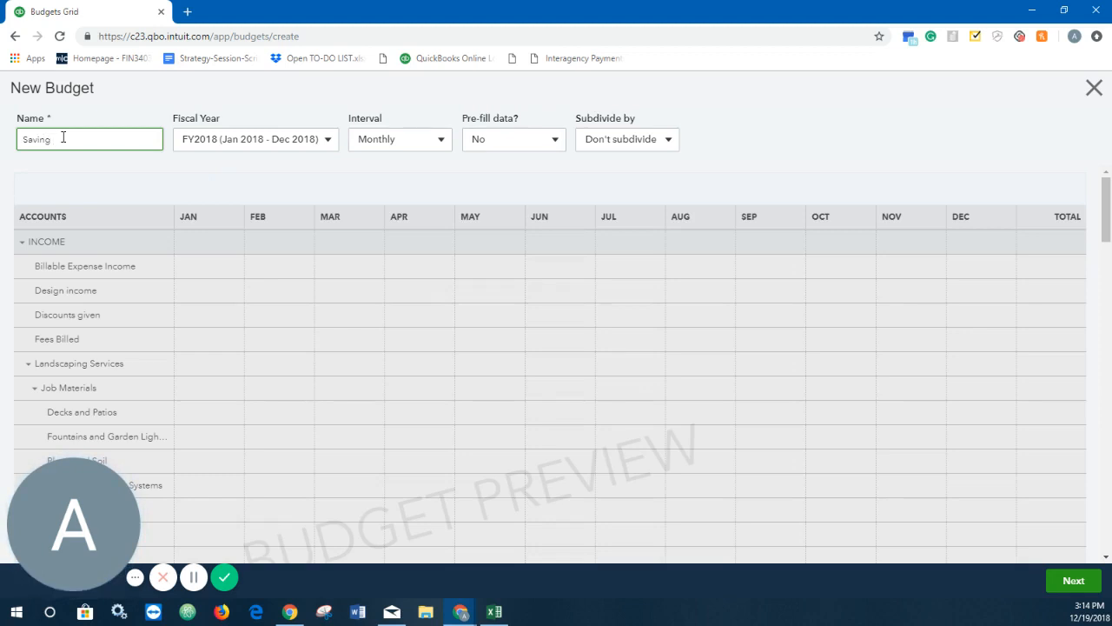
type("the Penny")
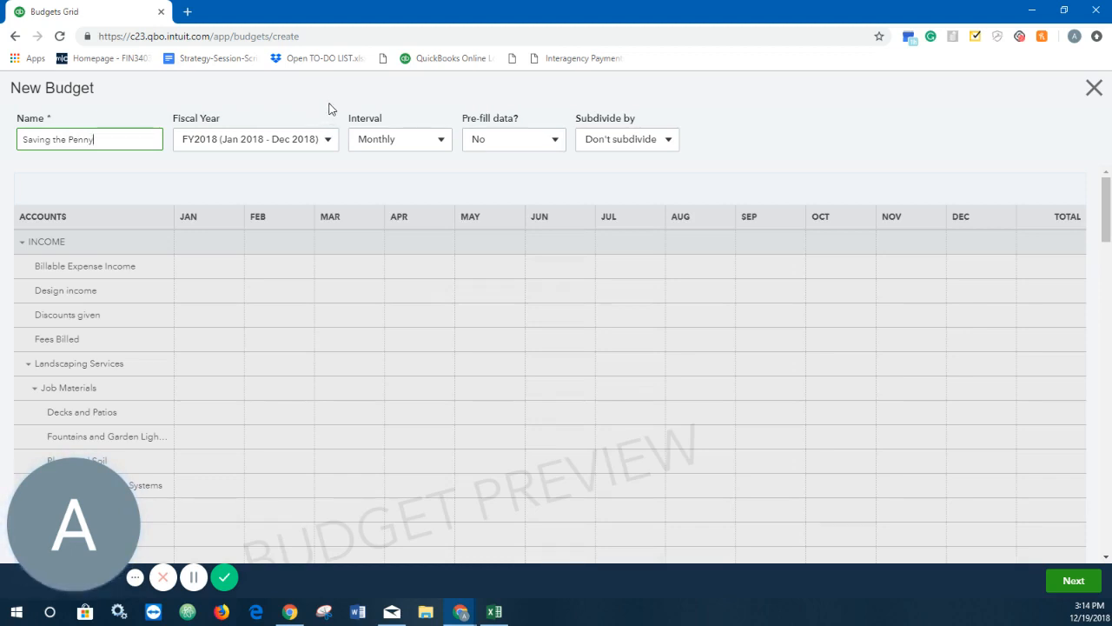
left_click(332, 153)
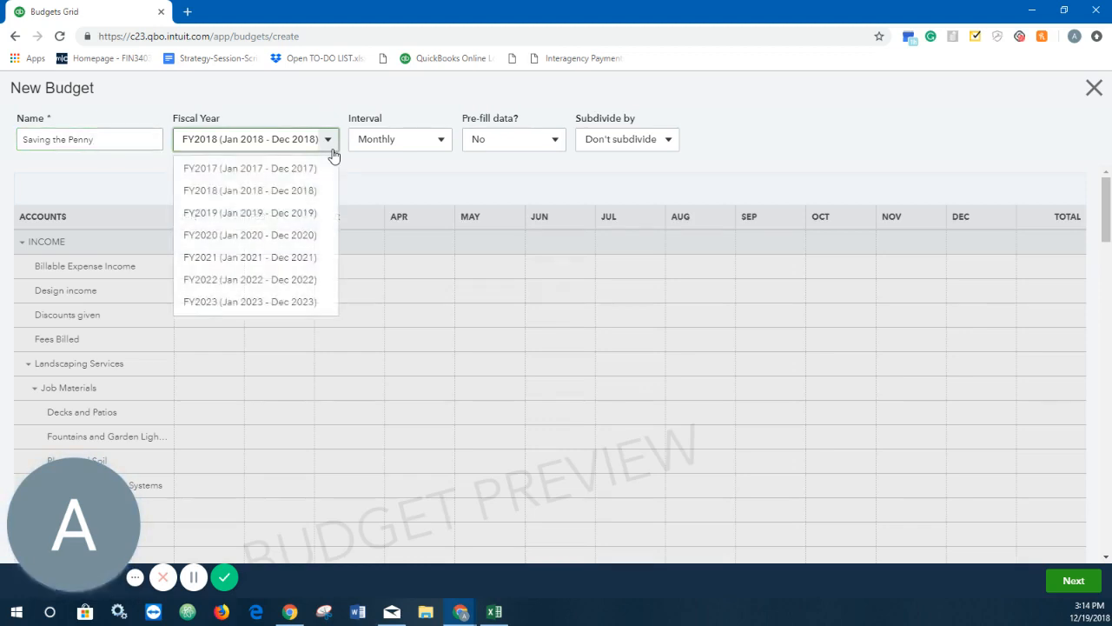
left_click(292, 213)
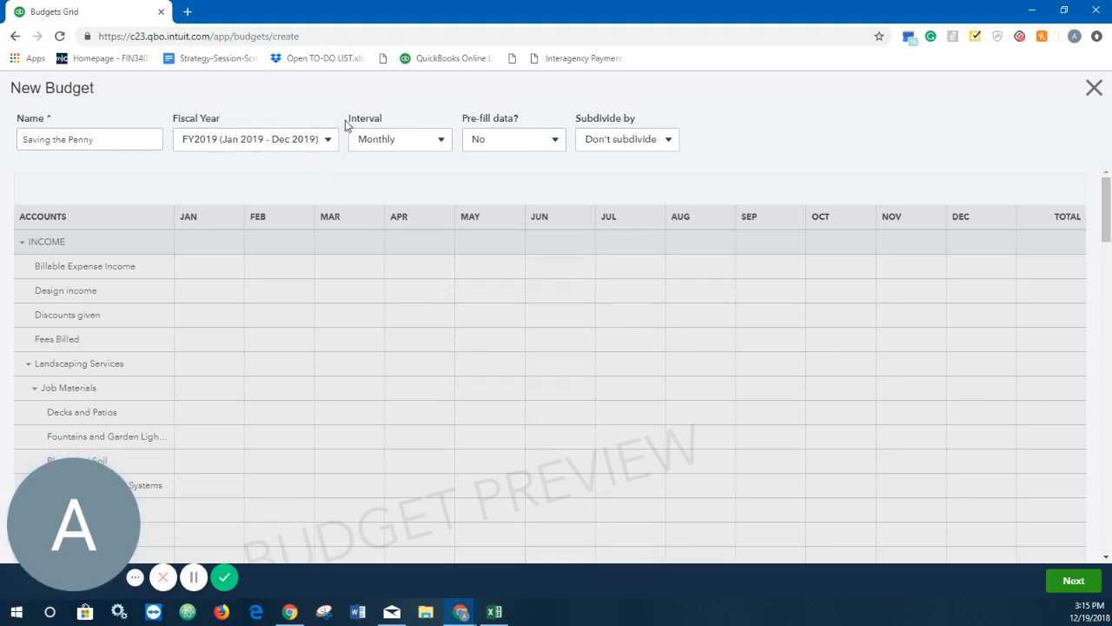
Set the budget's interval to Yearly
left_click(441, 142)
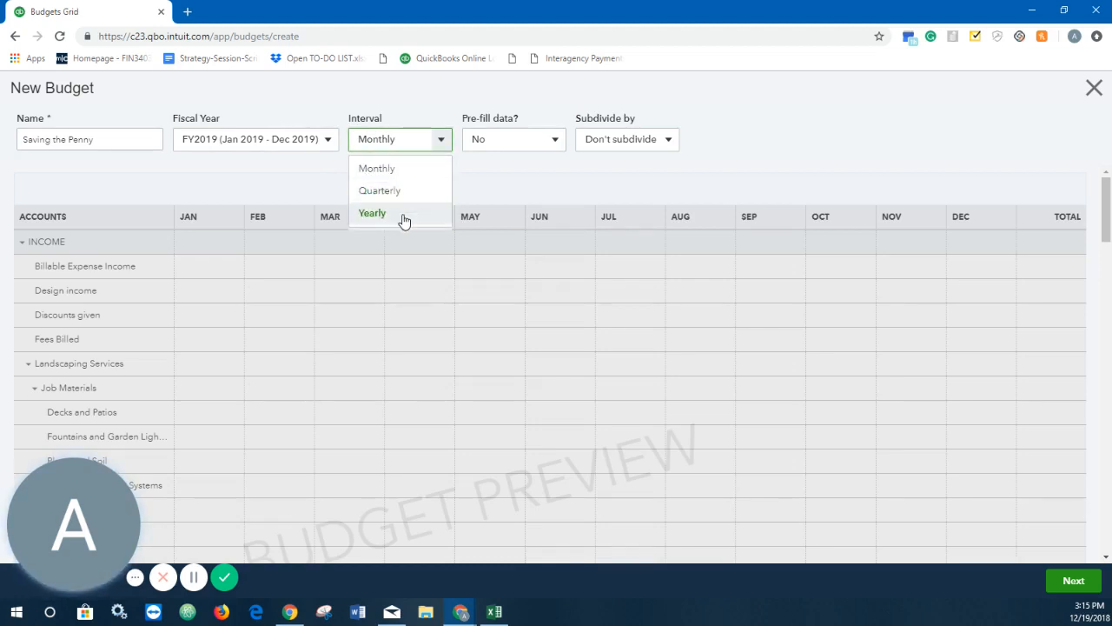
left_click(514, 187)
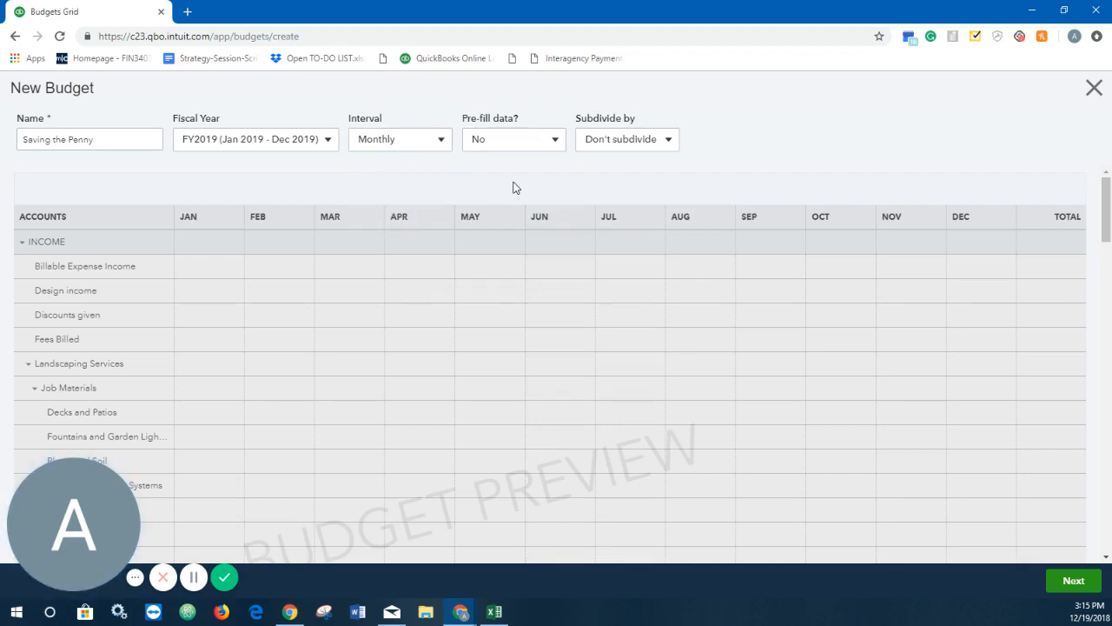
left_click(443, 141)
left_click(442, 142)
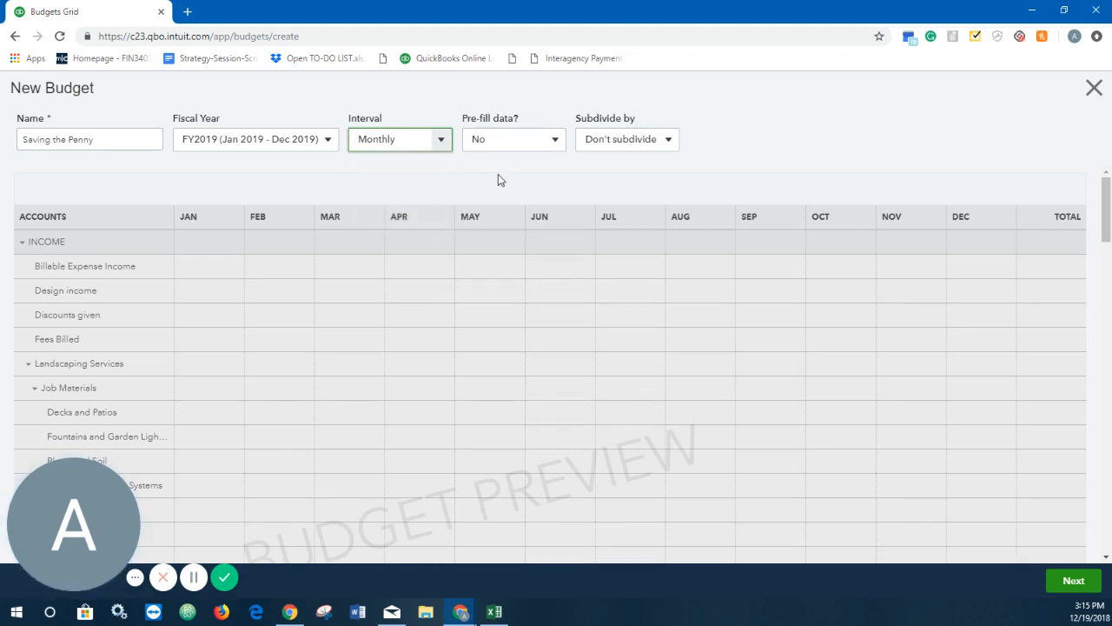
left_click(439, 142)
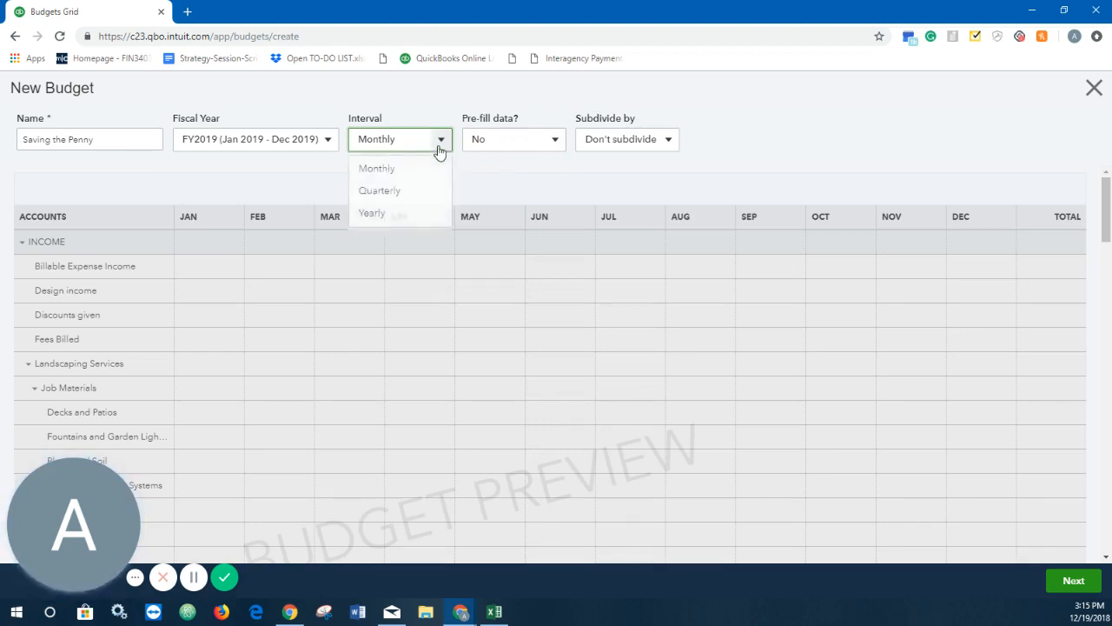
left_click(403, 213)
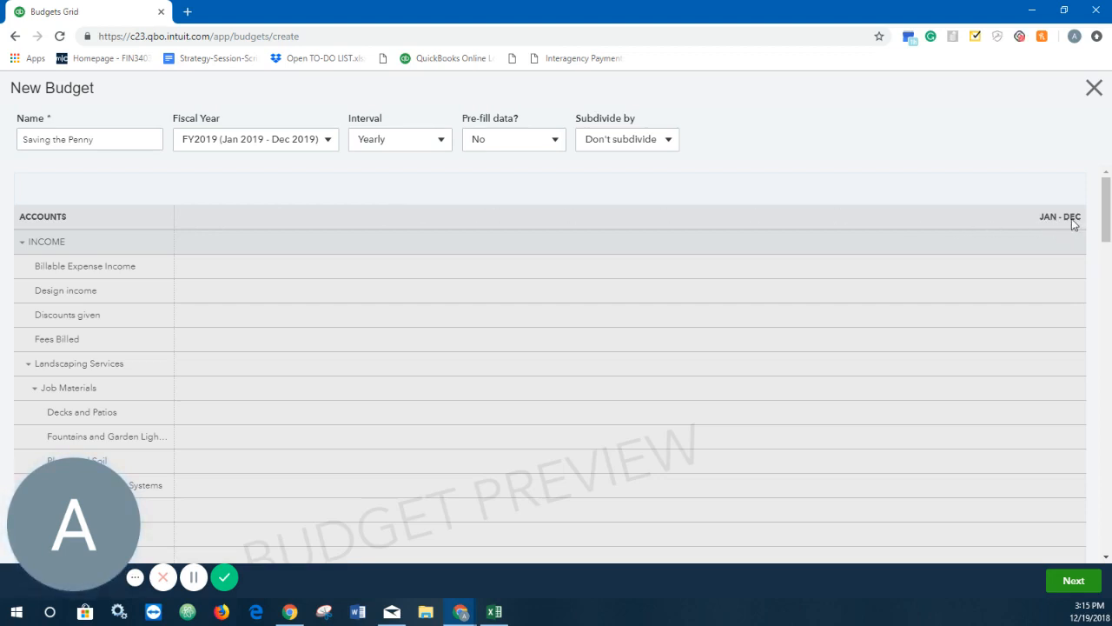
Choose No for pre-filled data, keep the budget at Don't subdivide, and continue to the budget entry grid
left_click(556, 149)
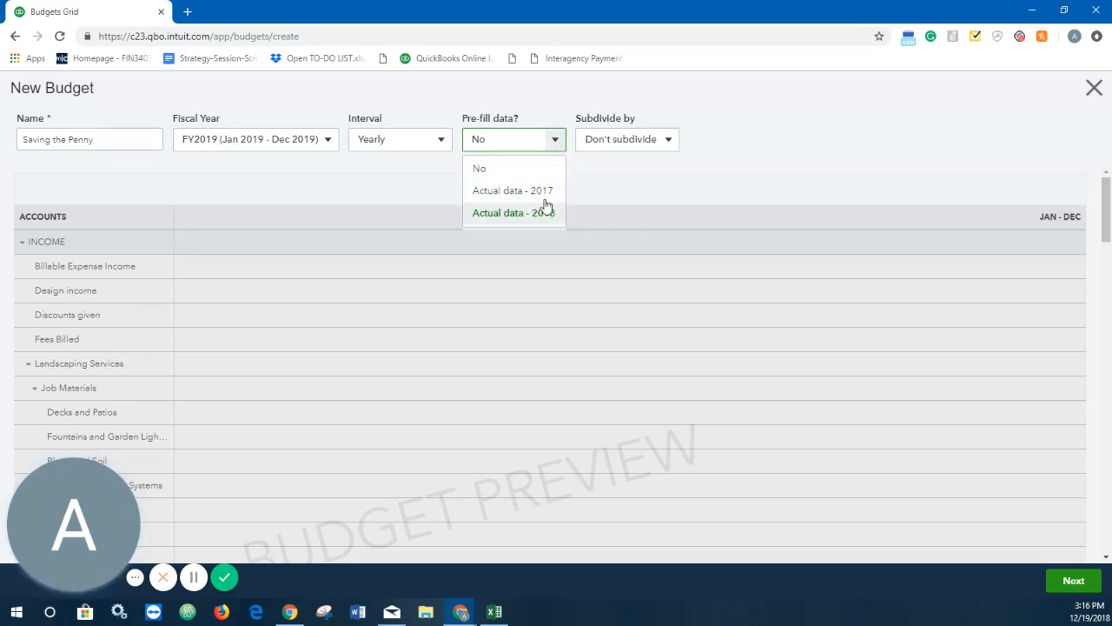
left_click(556, 144)
left_click(556, 144)
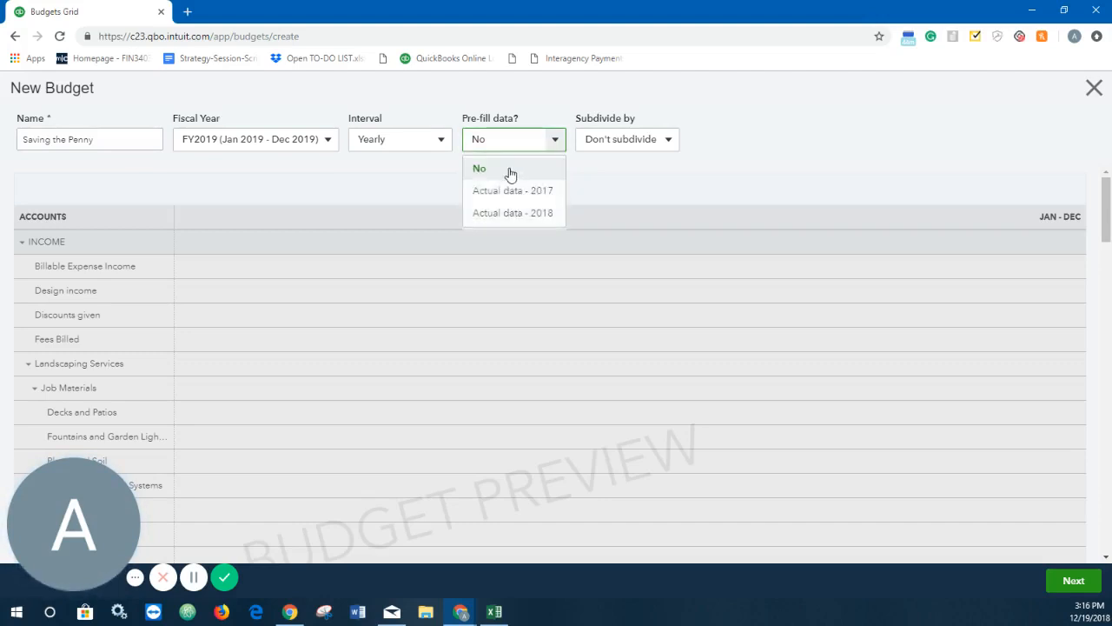
left_click(511, 172)
left_click(678, 146)
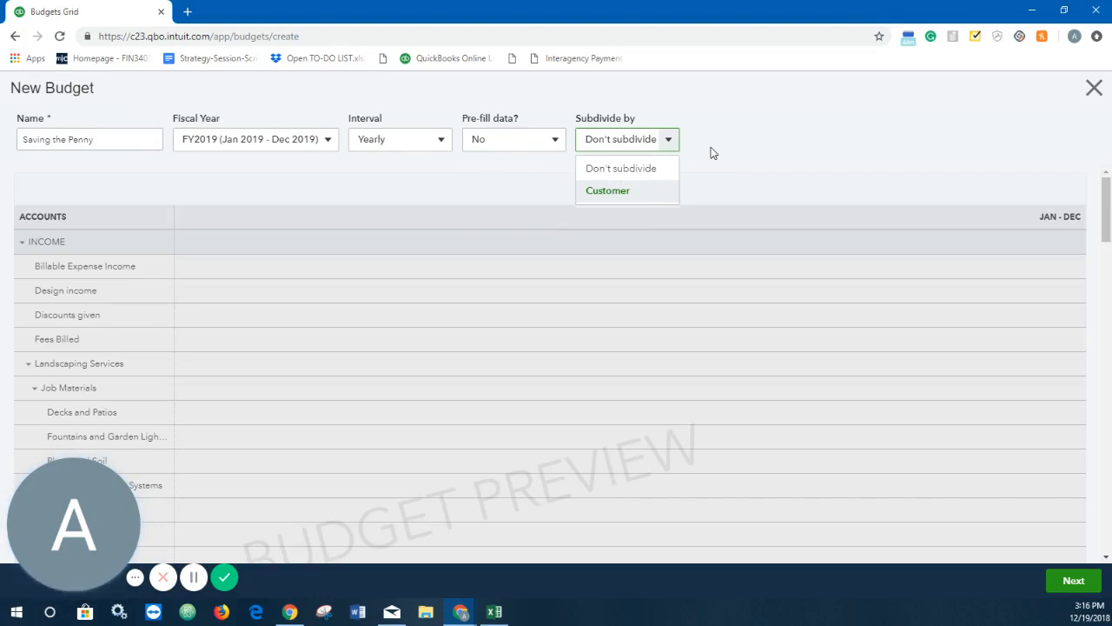
left_click(809, 114)
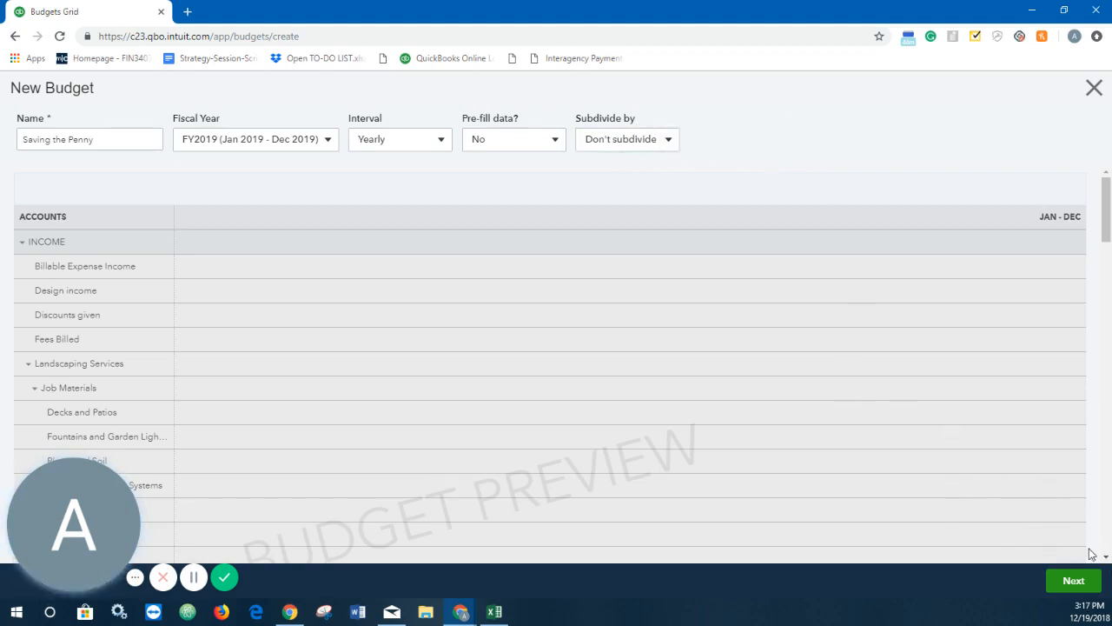
left_click(1074, 580)
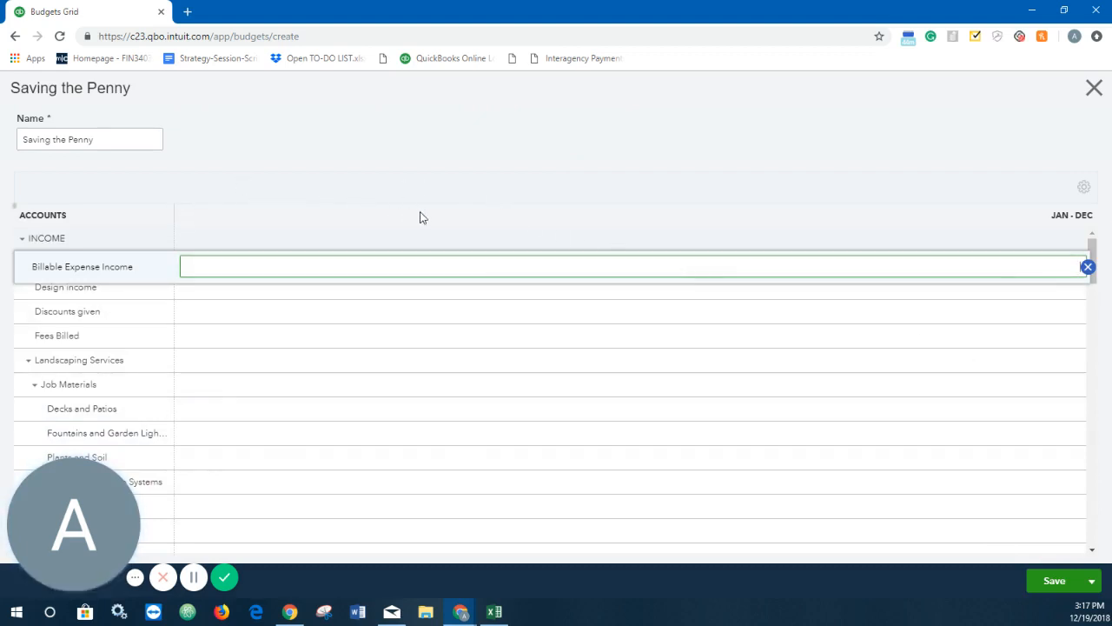
Look through the income, other income and cost of goods sold accounts listed in the budget grid
left_click(742, 186)
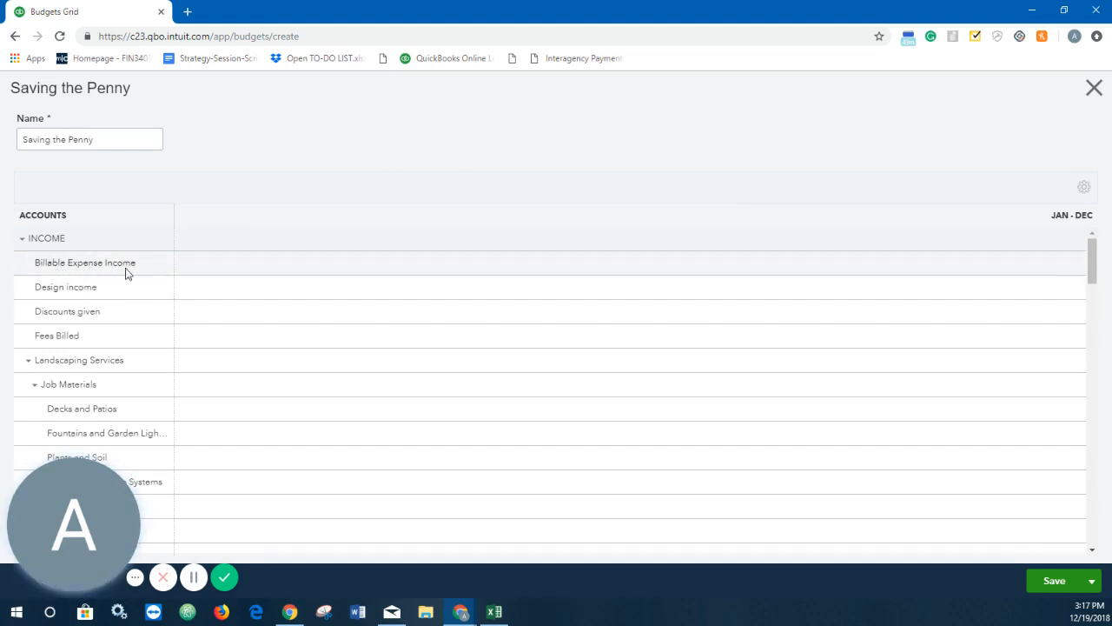
scroll(120, 278, "down", 2)
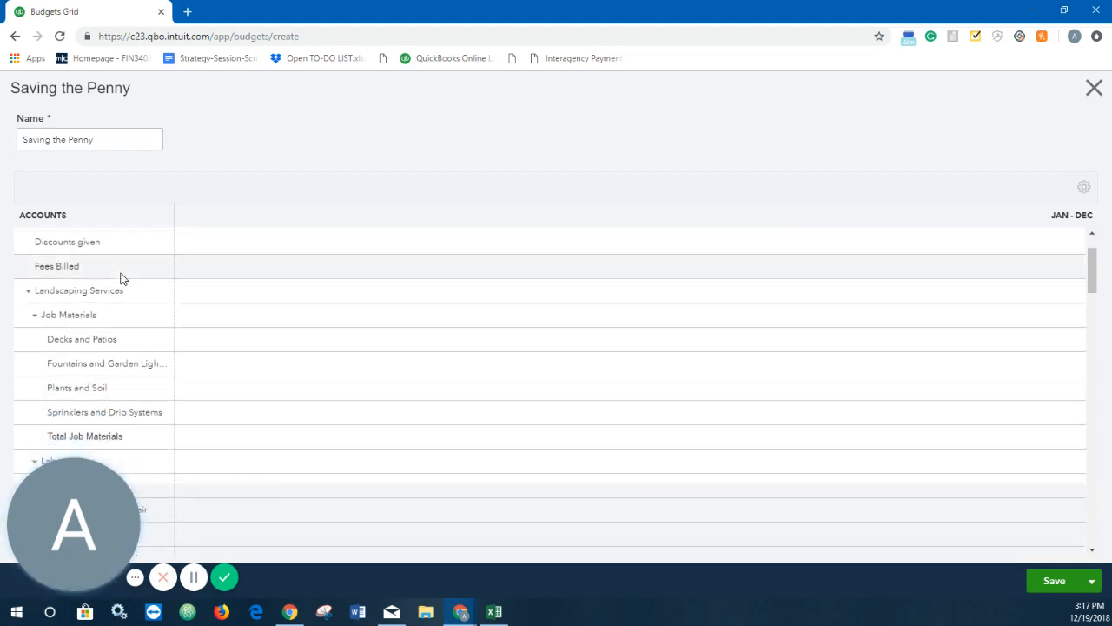
scroll(121, 278, "up", 2)
scroll(121, 278, "down", 2)
scroll(123, 280, "down", 3)
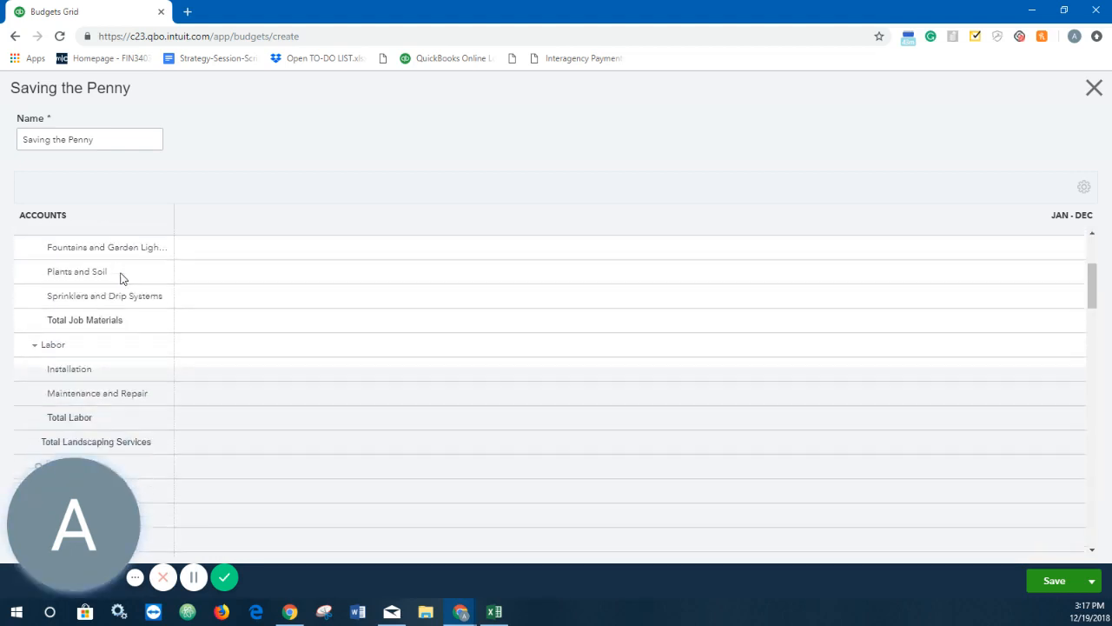
scroll(127, 290, "down", 2)
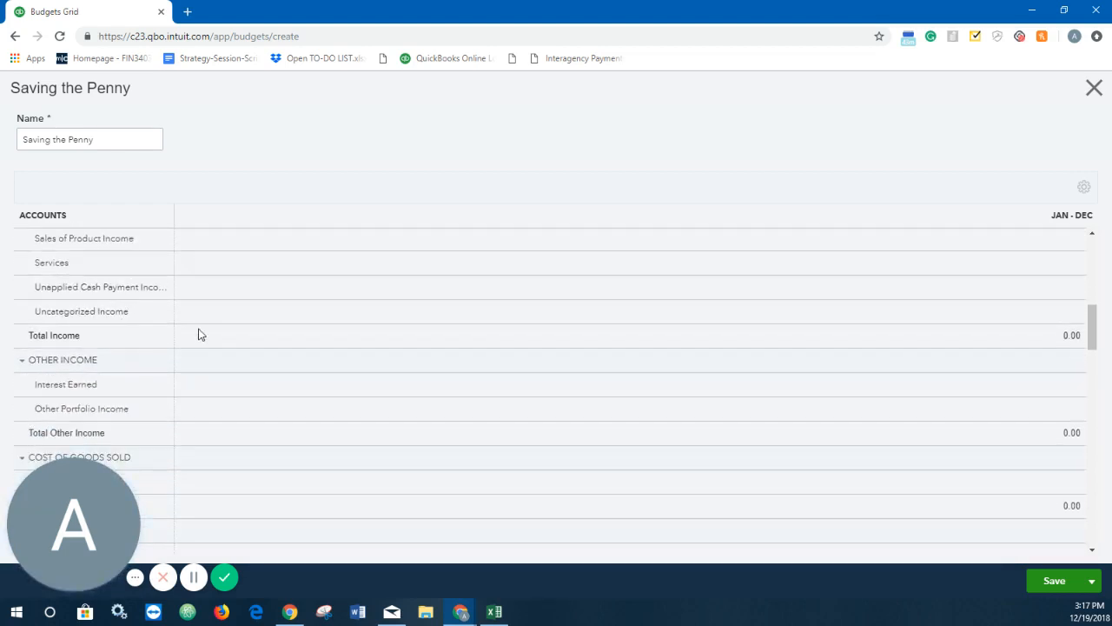
scroll(139, 312, "up", 2)
scroll(139, 312, "up", 6)
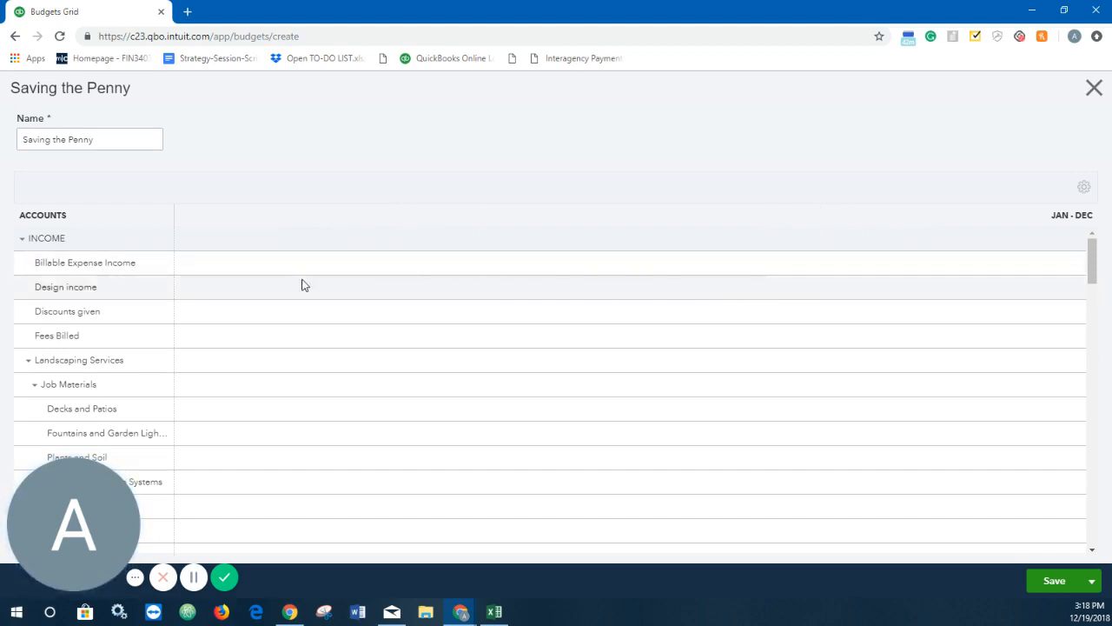
left_click(1004, 289)
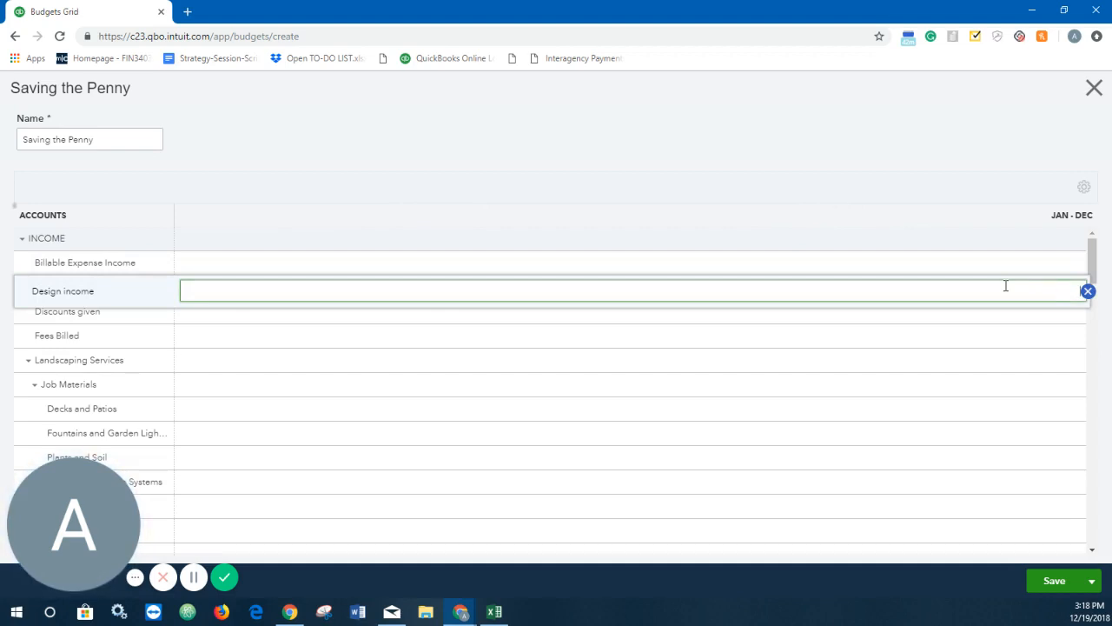
type("25000")
key("Tab")
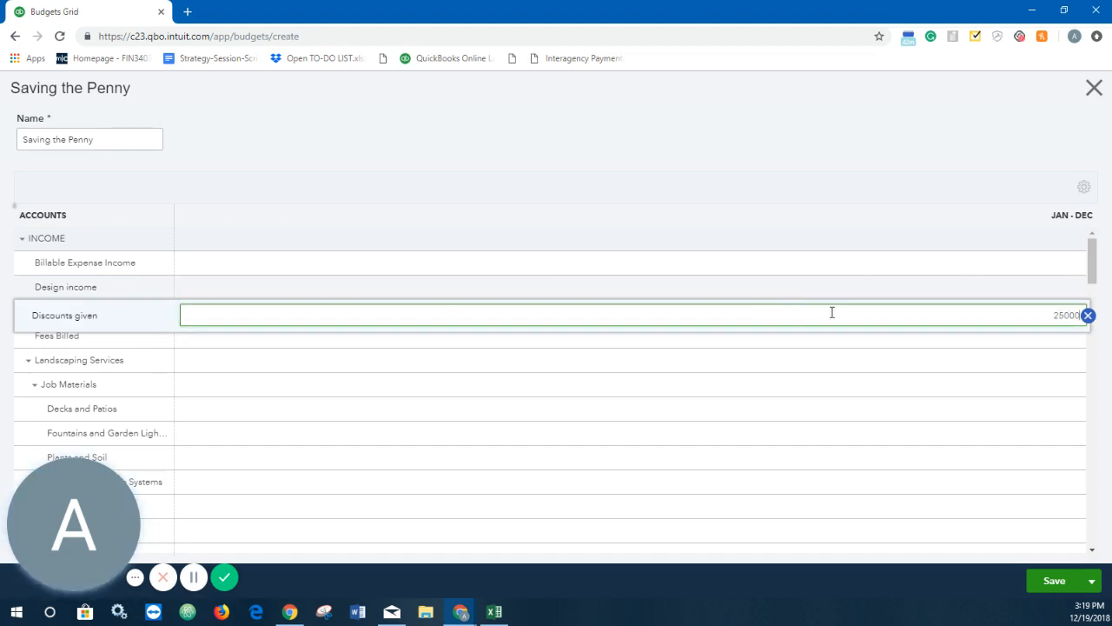
left_click(1089, 316)
Set the January to December budget for Design income to 25000
left_click(1044, 291)
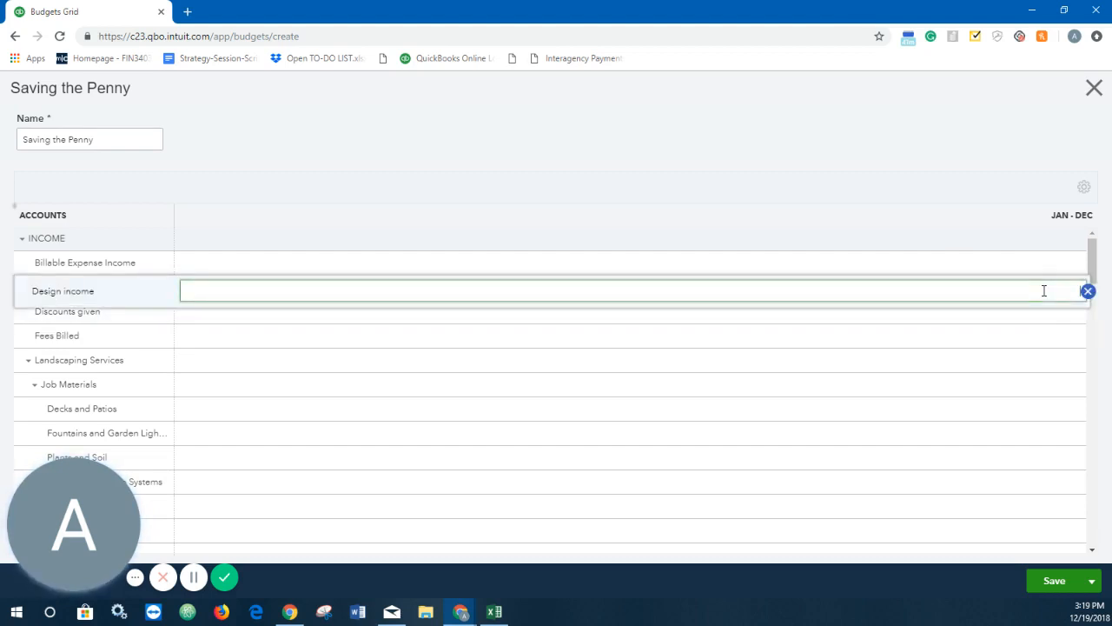
type("250")
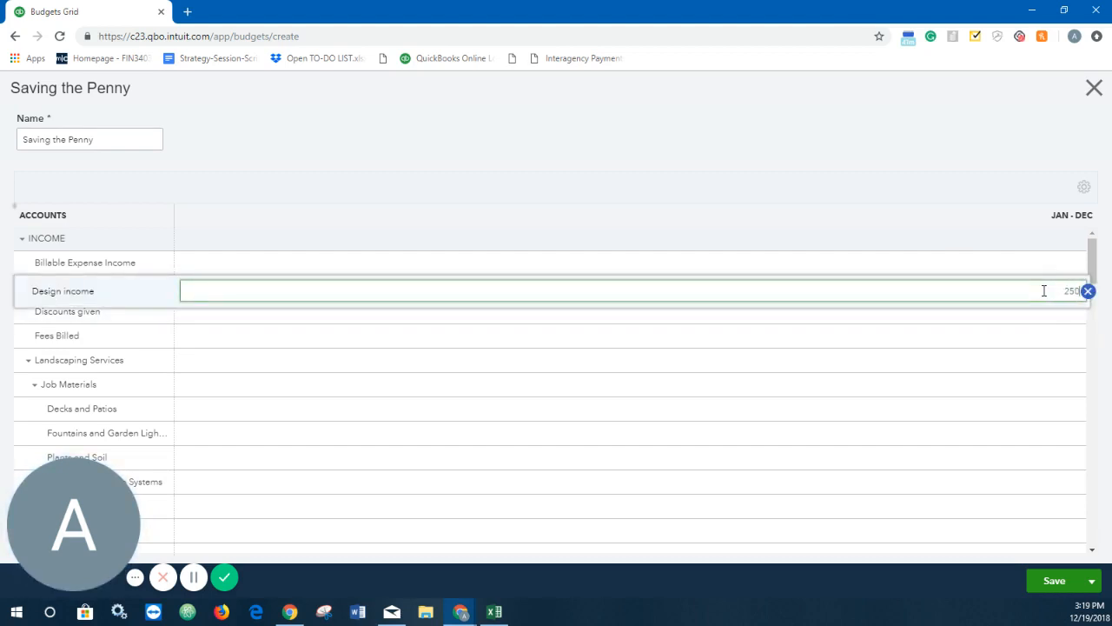
type("00")
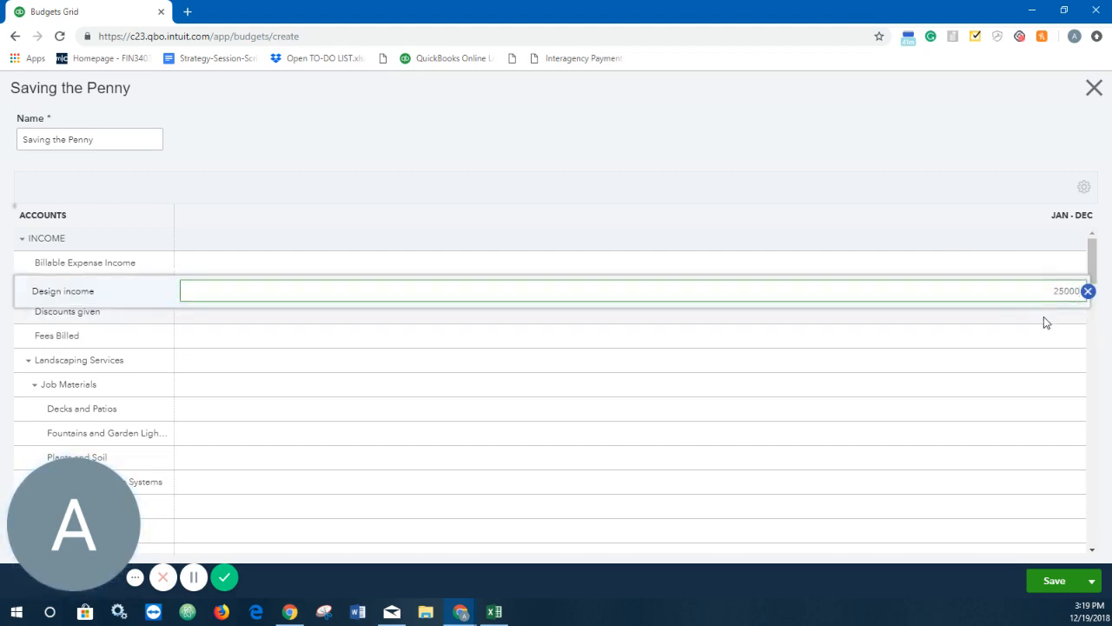
left_click(1044, 316)
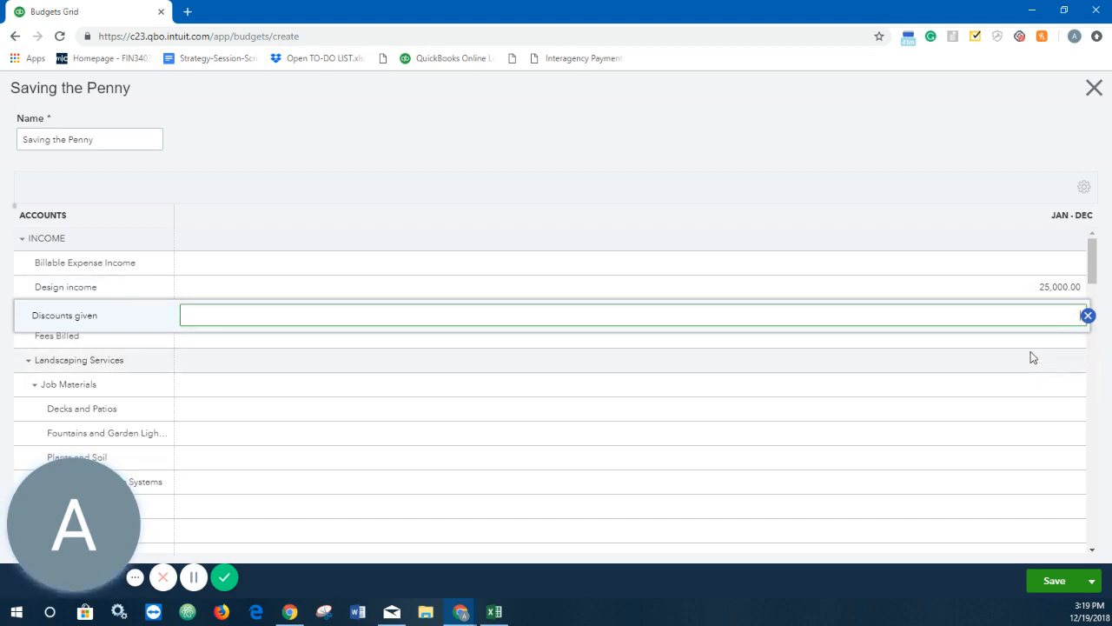
Set the January to December budget for the Services income account to 1000
scroll(1030, 353, "down", 1)
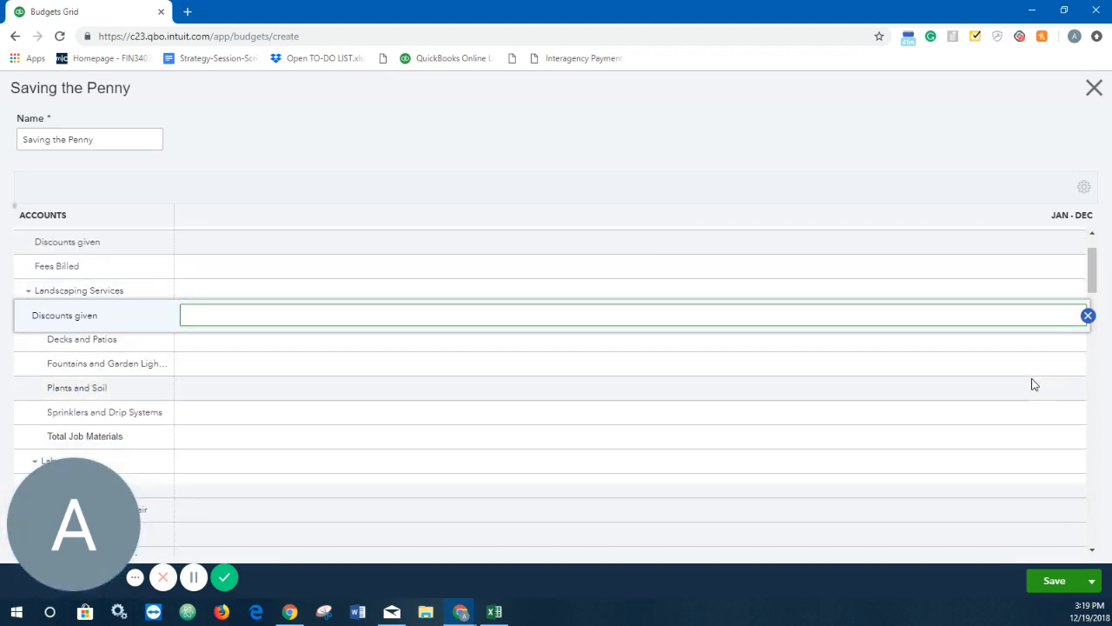
scroll(1027, 385, "down", 1)
scroll(1025, 385, "down", 1)
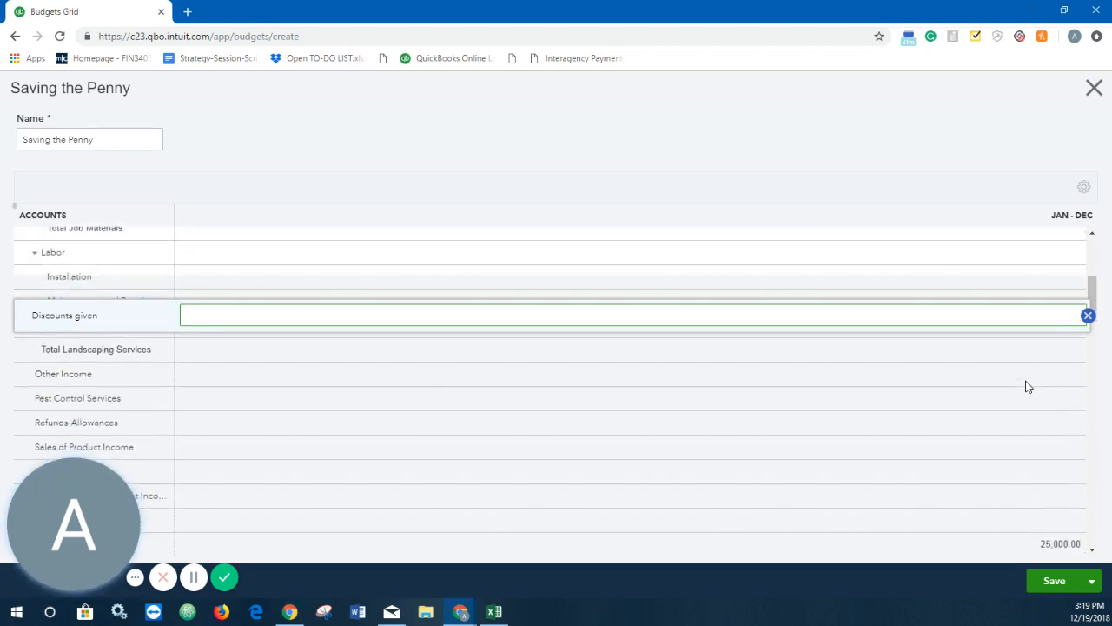
scroll(1023, 402, "down", 1)
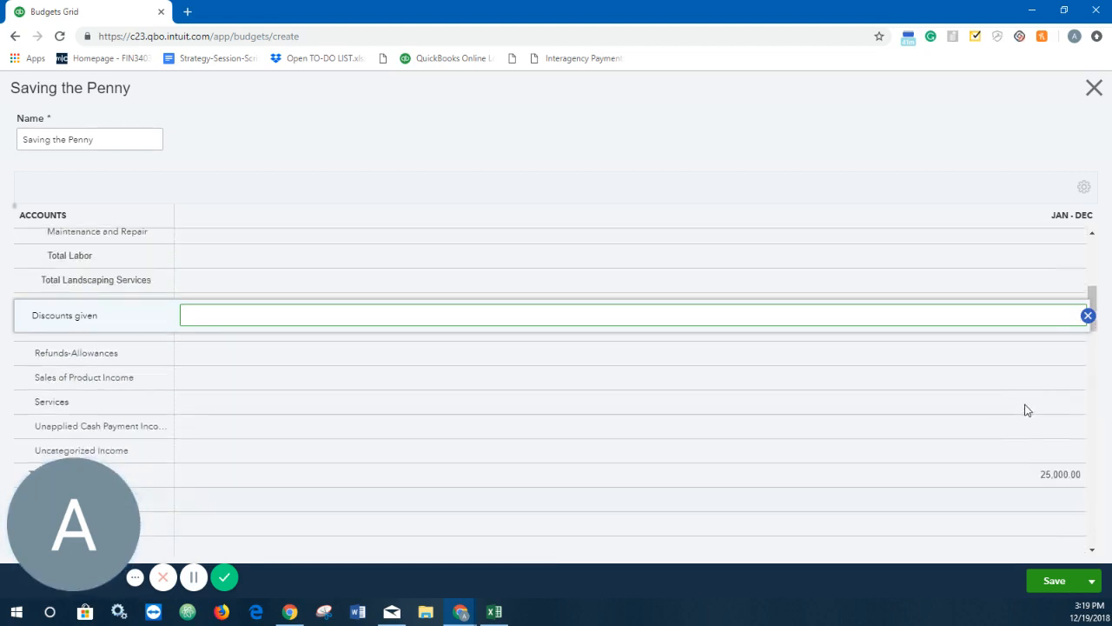
left_click(1034, 402)
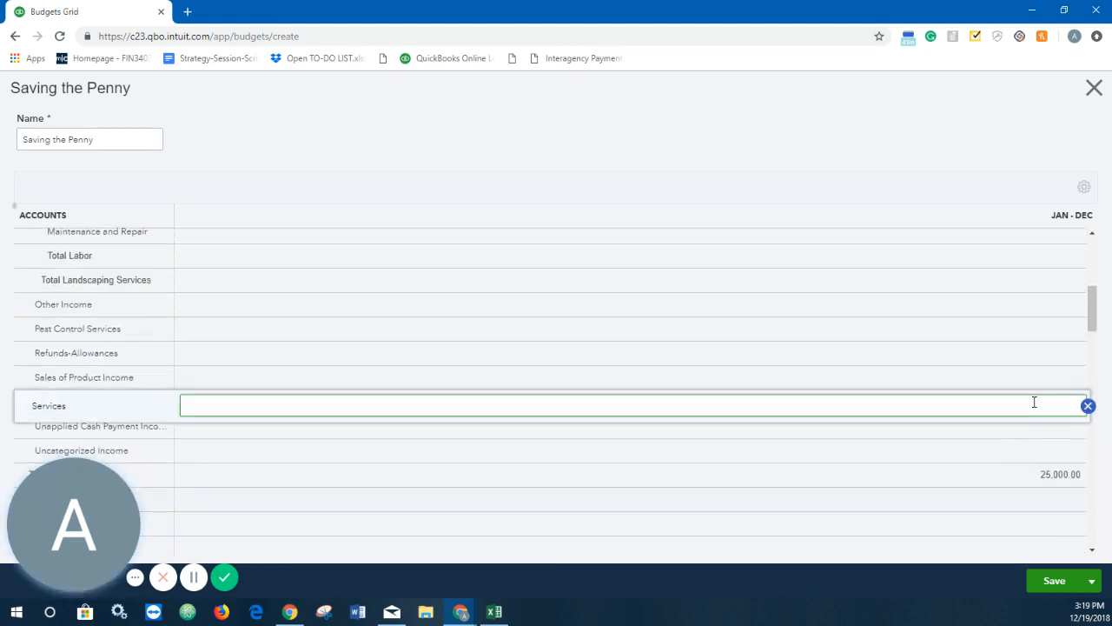
type("1000")
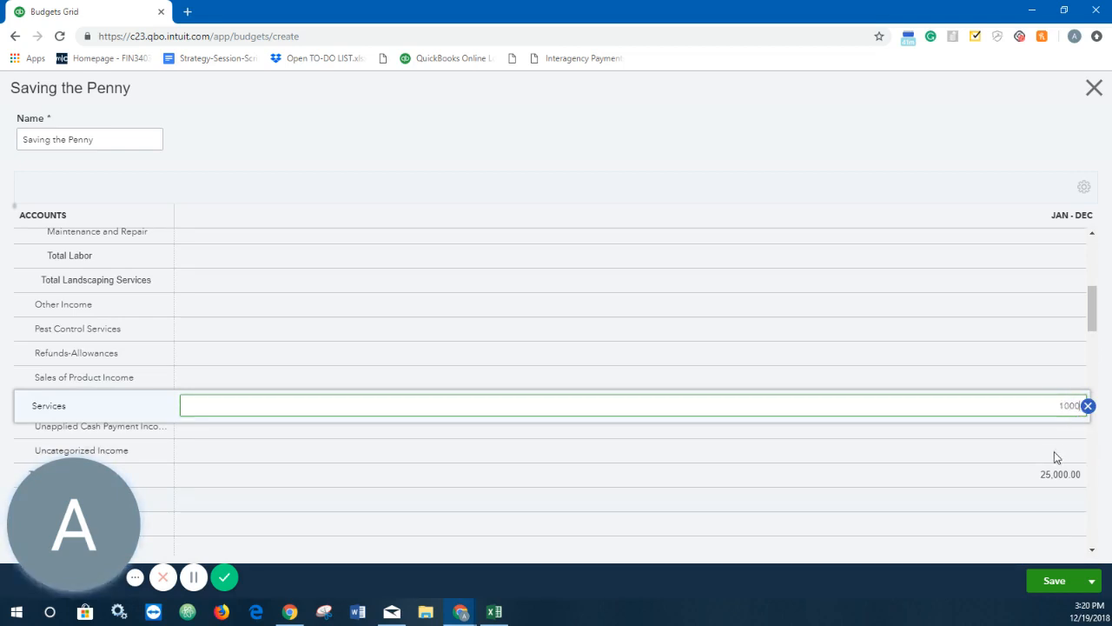
left_click(1048, 434)
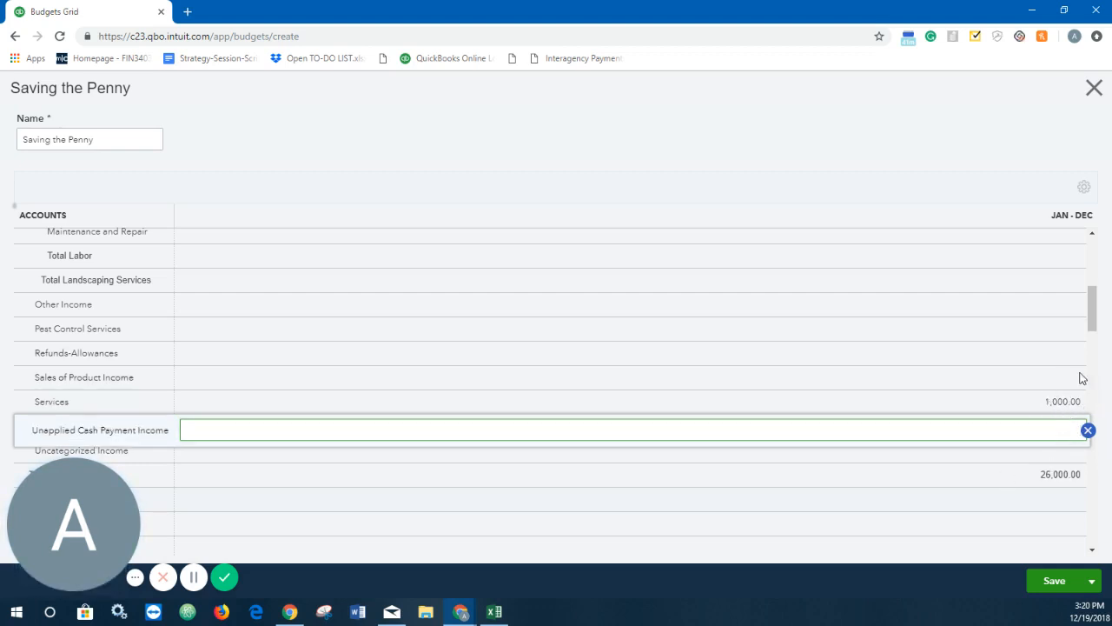
Set the January to December budget for the Cost of Goods Sold account to 7500
scroll(1037, 370, "up", 1)
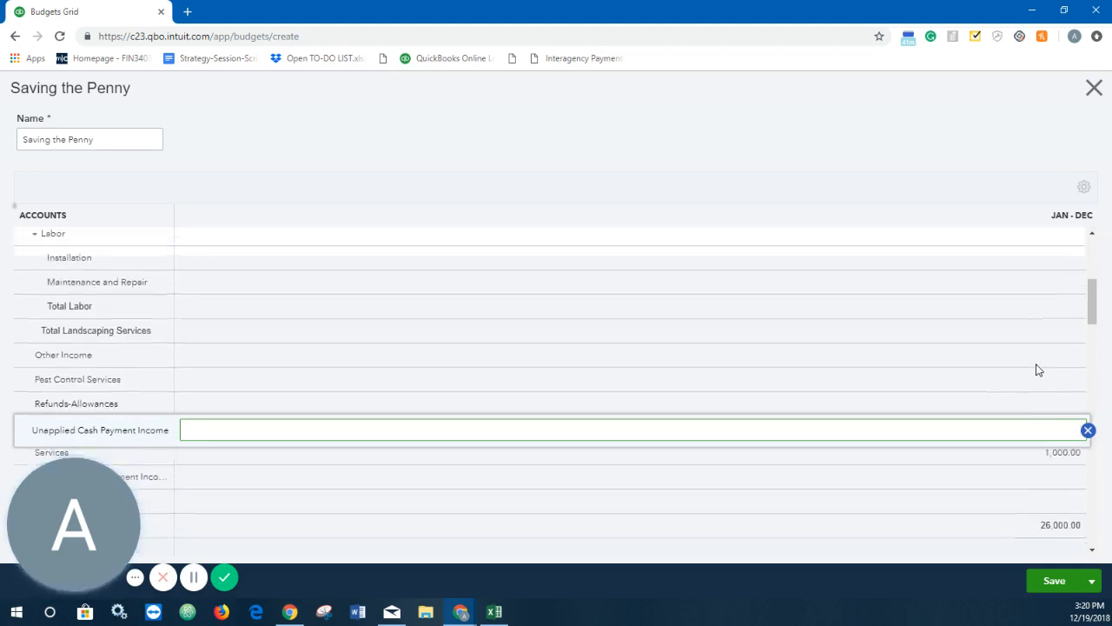
scroll(1037, 370, "up", 3)
scroll(1037, 370, "down", 5)
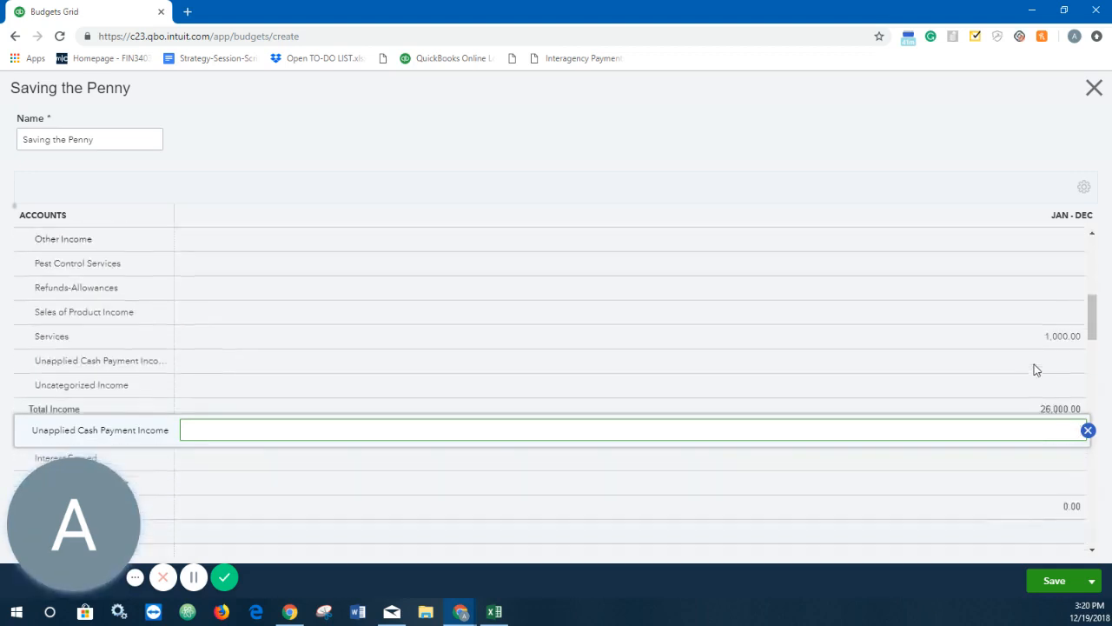
scroll(933, 353, "up", 5)
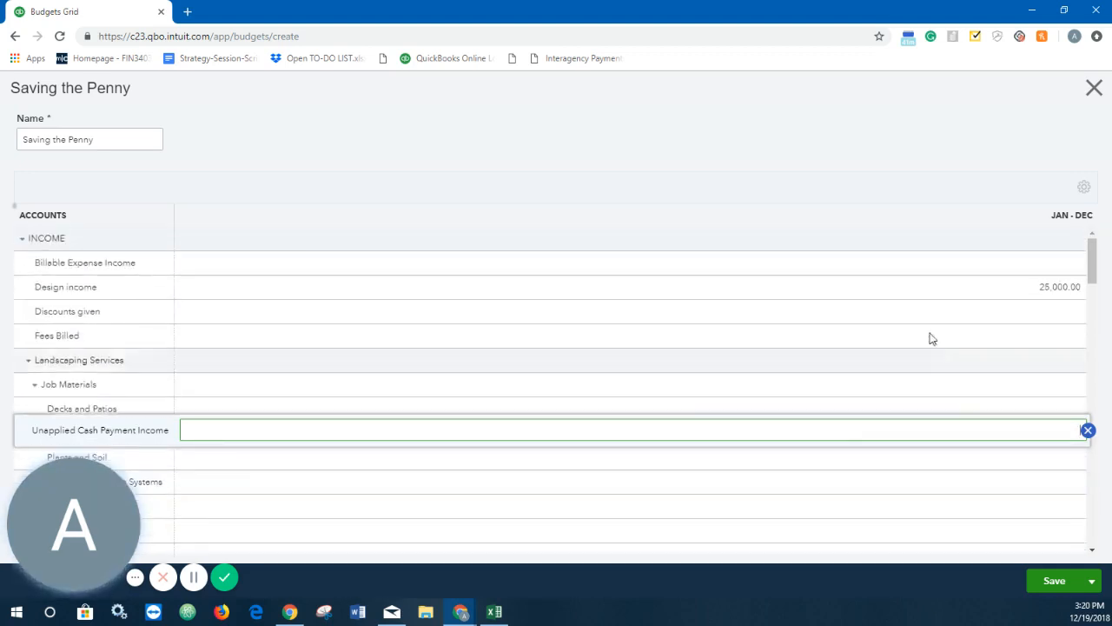
scroll(425, 272, "down", 5)
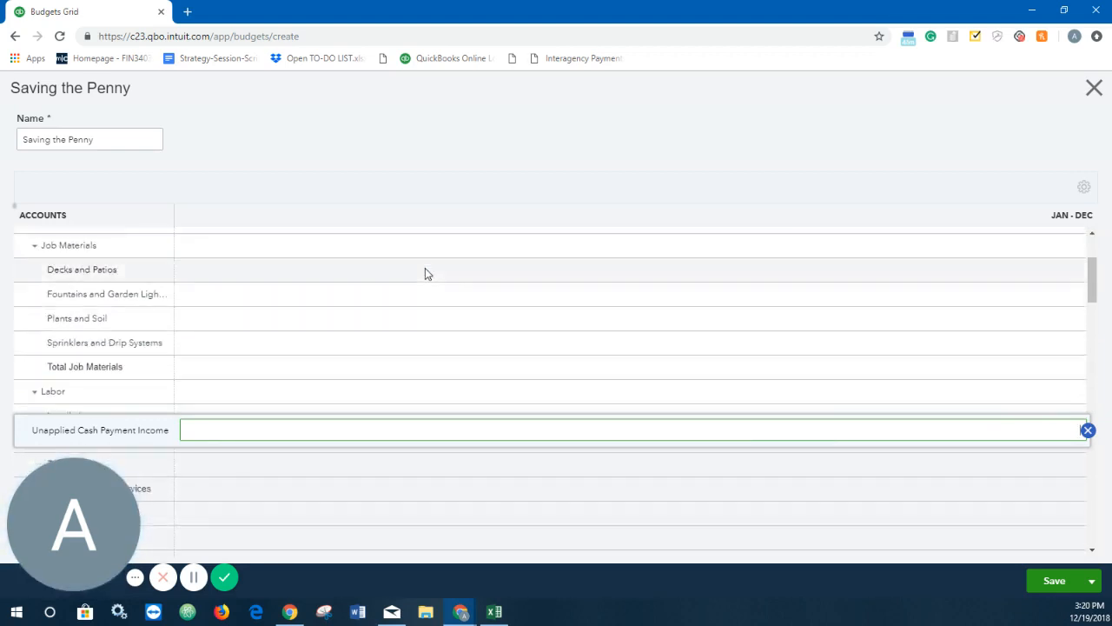
scroll(534, 333, "down", 2)
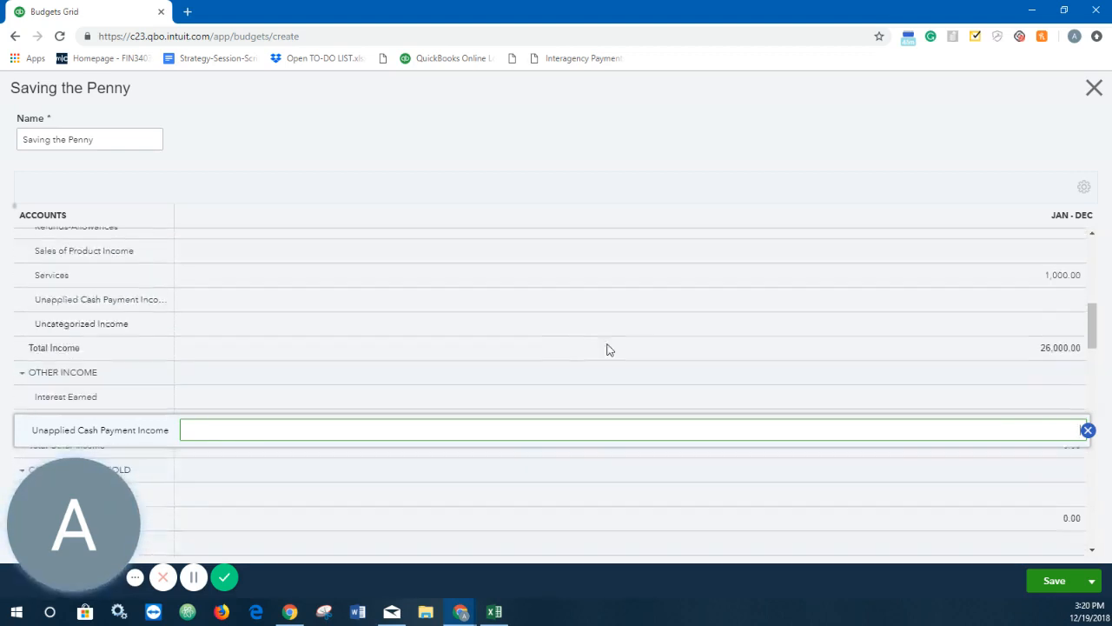
scroll(648, 326, "down", 1)
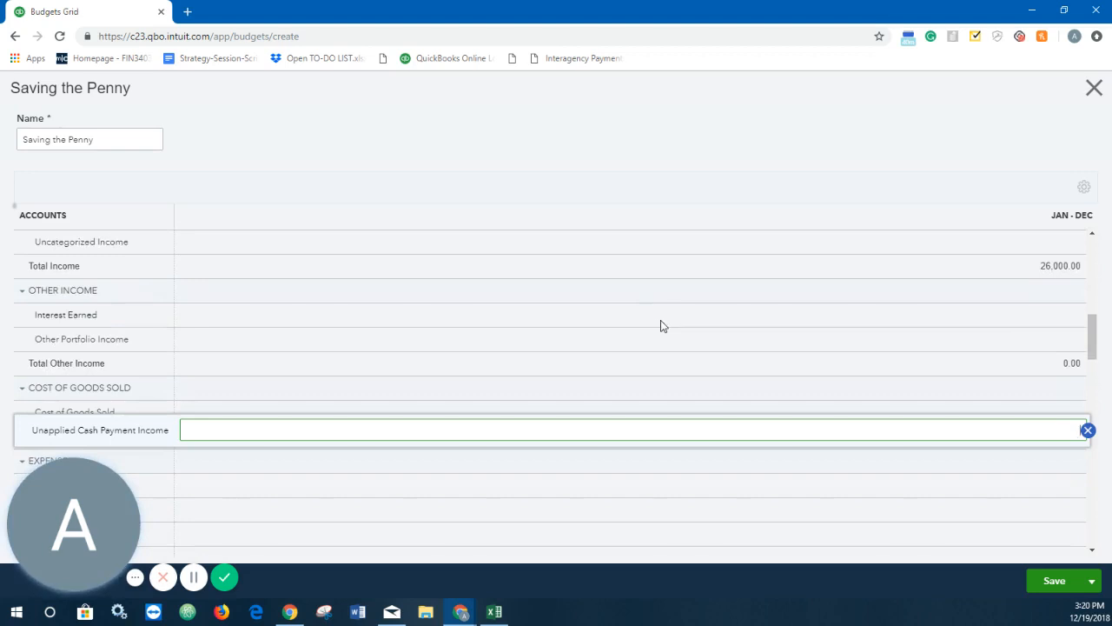
scroll(660, 325, "down", 1)
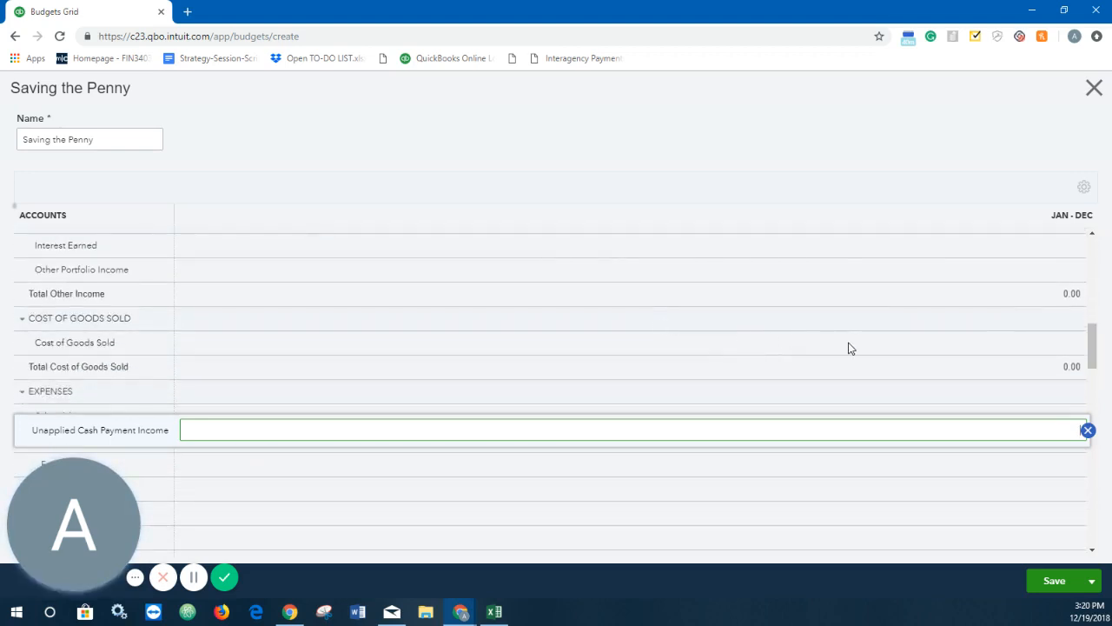
left_click(1038, 344)
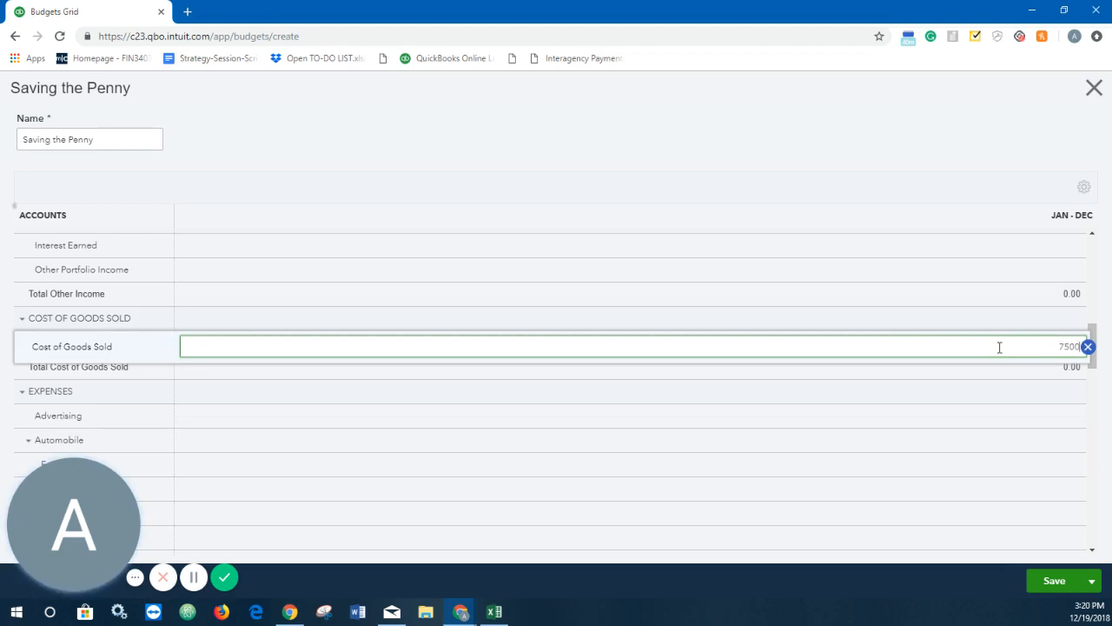
left_click(995, 181)
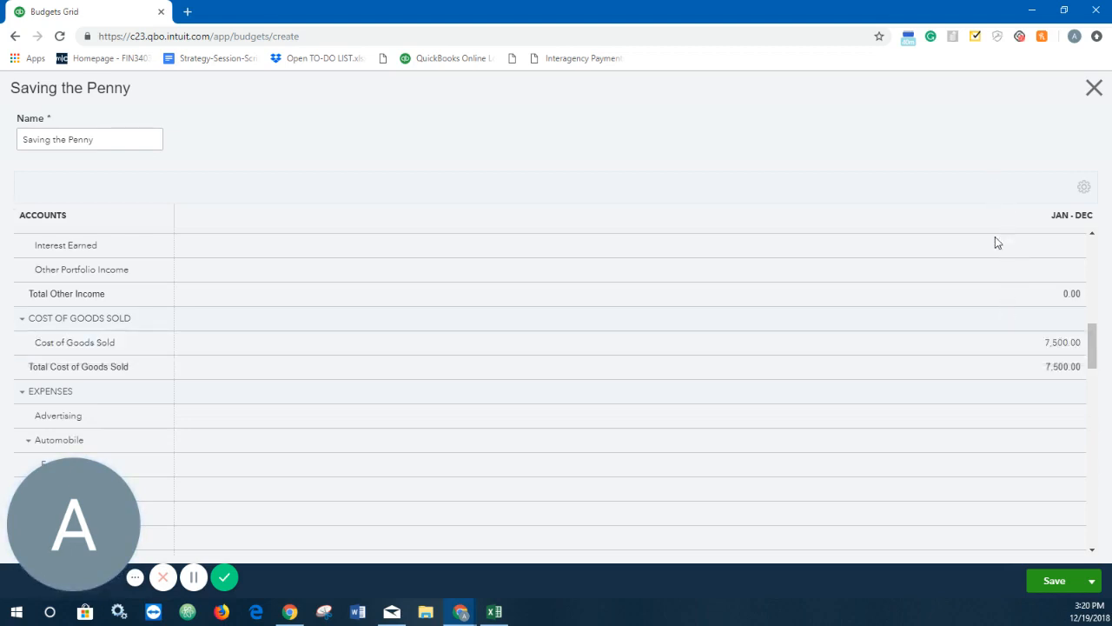
Set the January to December budget for the Advertising expense account to 500
scroll(1009, 390, "down", 1)
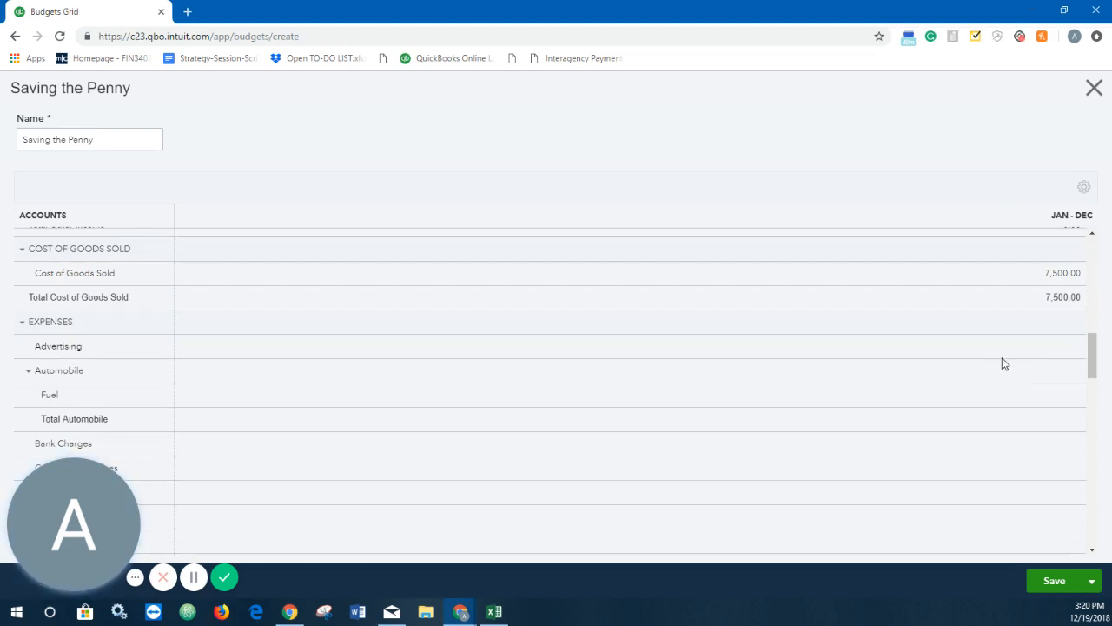
scroll(1019, 358, "down", 1)
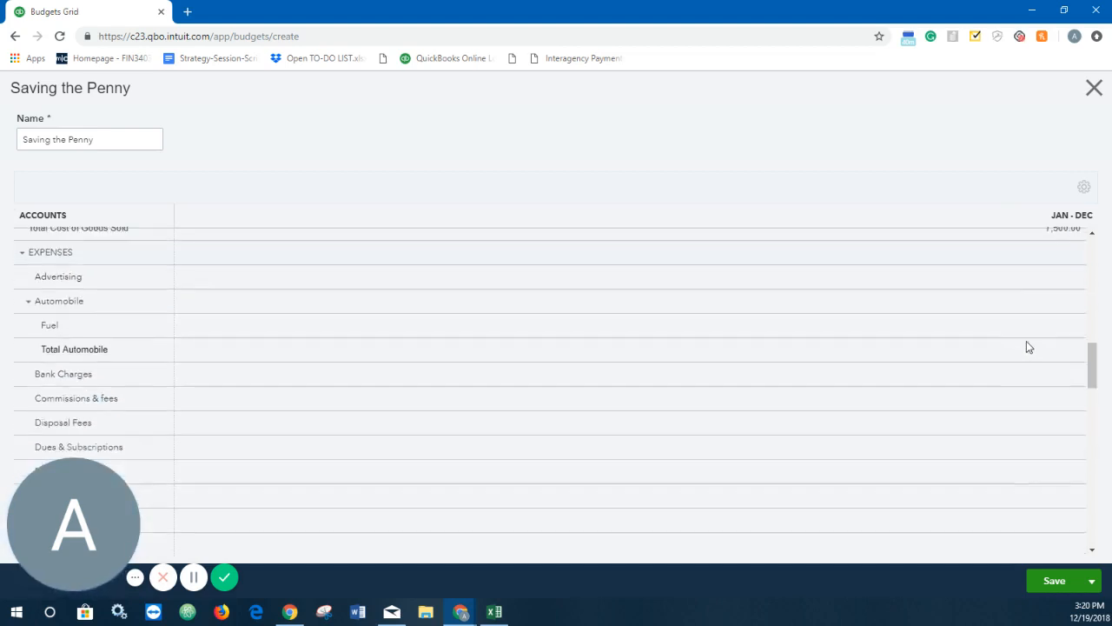
left_click(1055, 273)
type("5")
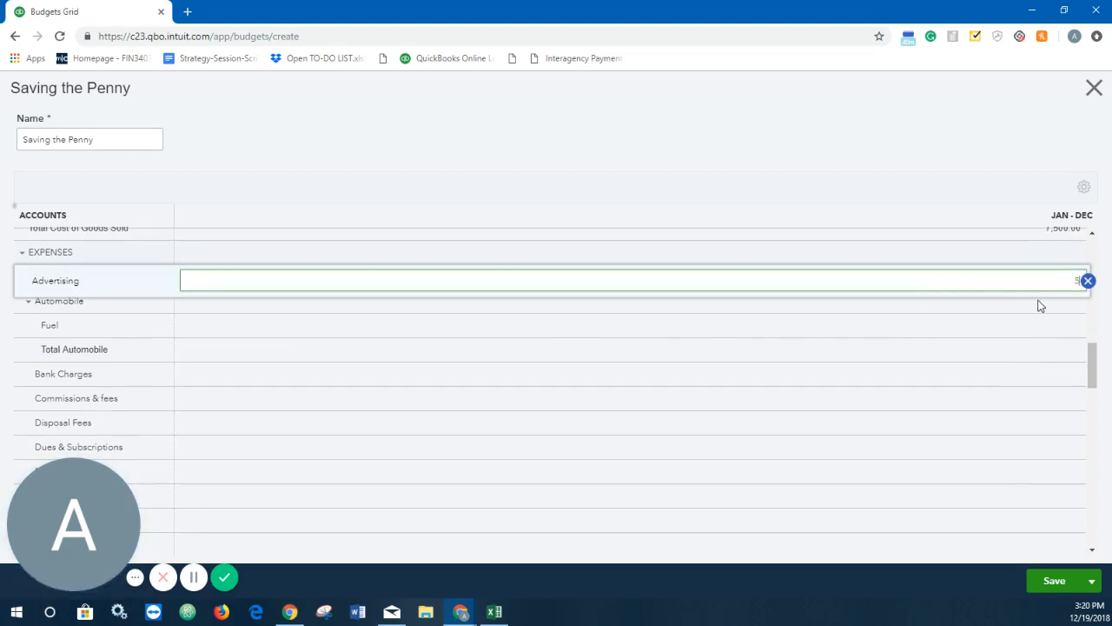
type("00")
left_click(1003, 198)
Set the January to December budget for Accounting, under Legal & Professional Fees, to 5000
scroll(999, 316, "down", 1)
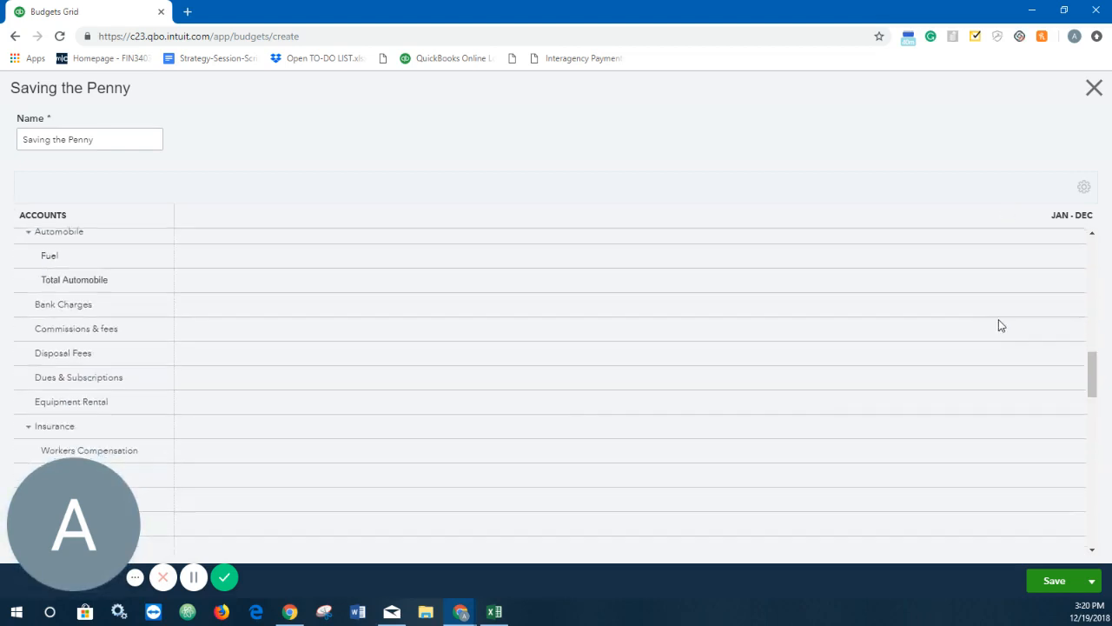
scroll(999, 325, "down", 1)
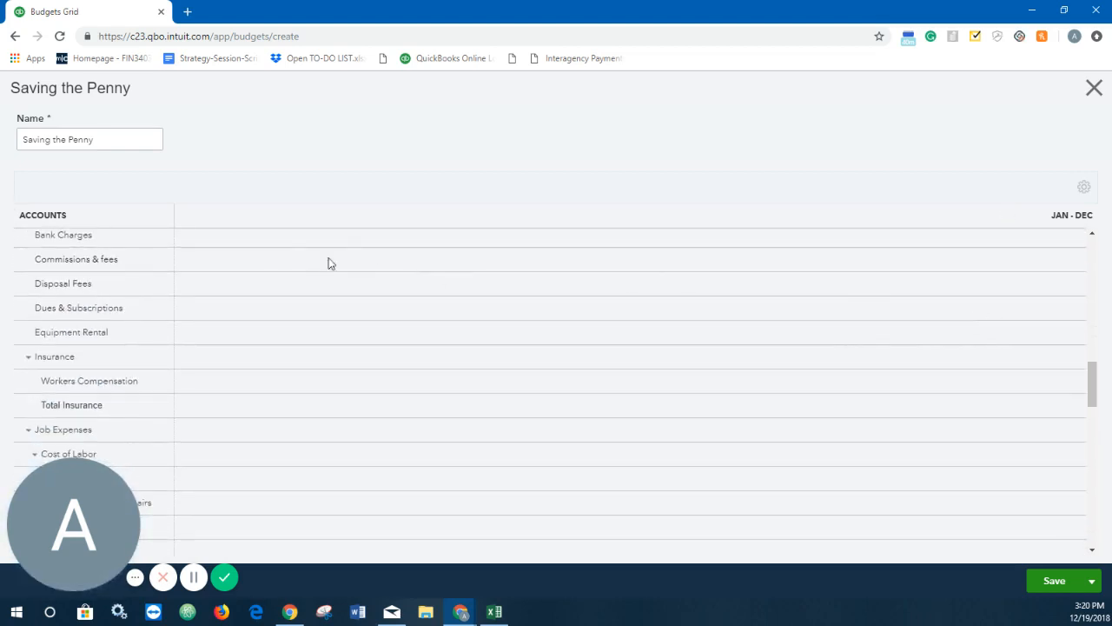
scroll(257, 296, "down", 1)
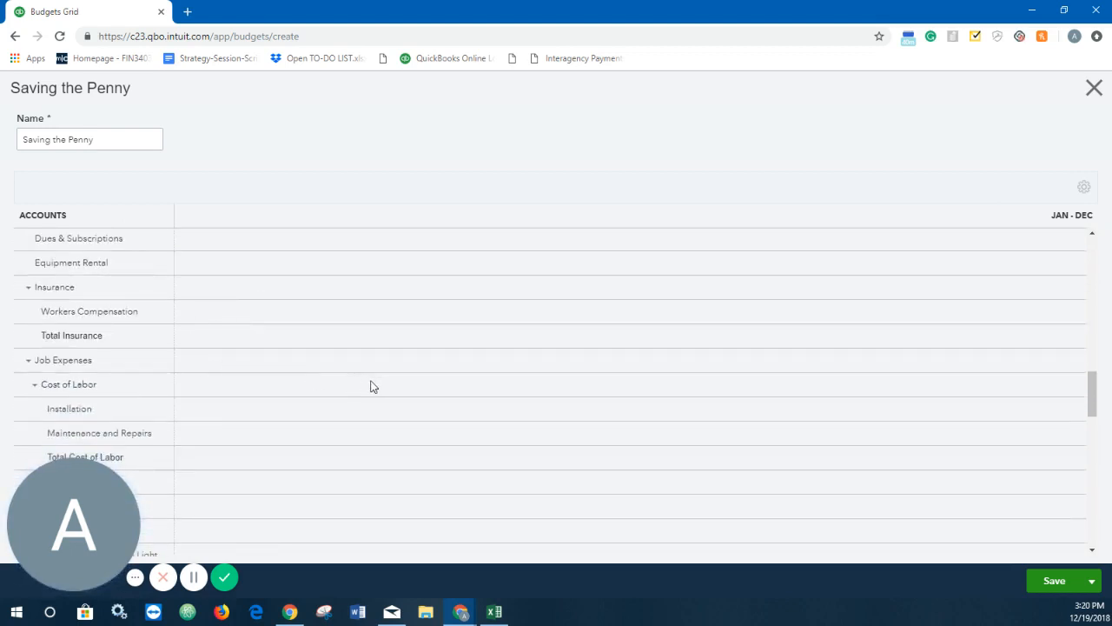
scroll(736, 382, "down", 1)
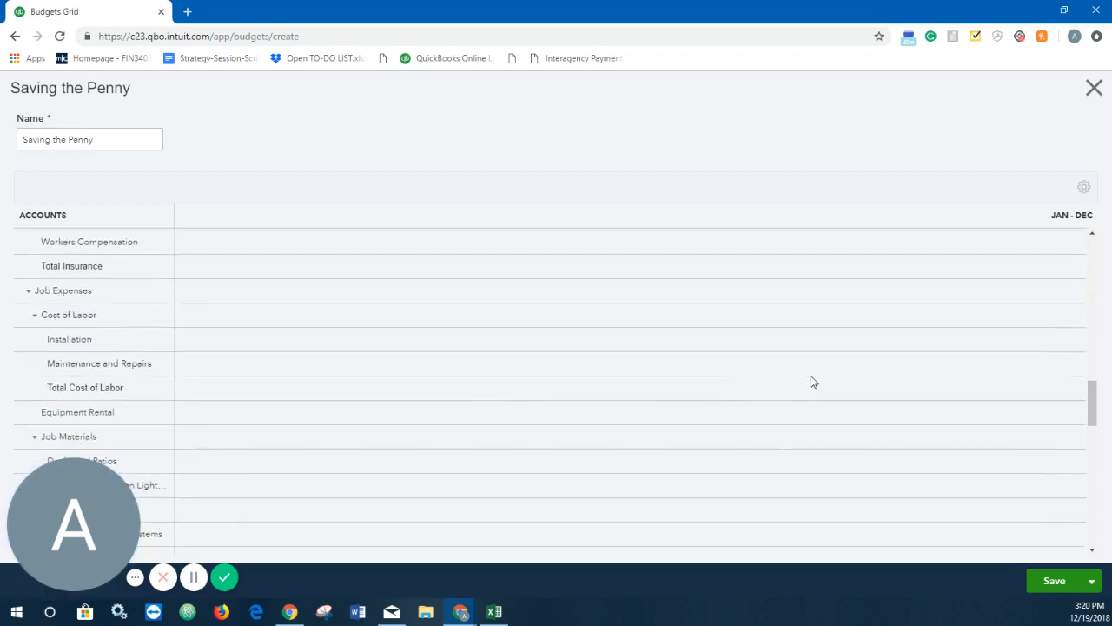
scroll(813, 382, "down", 1)
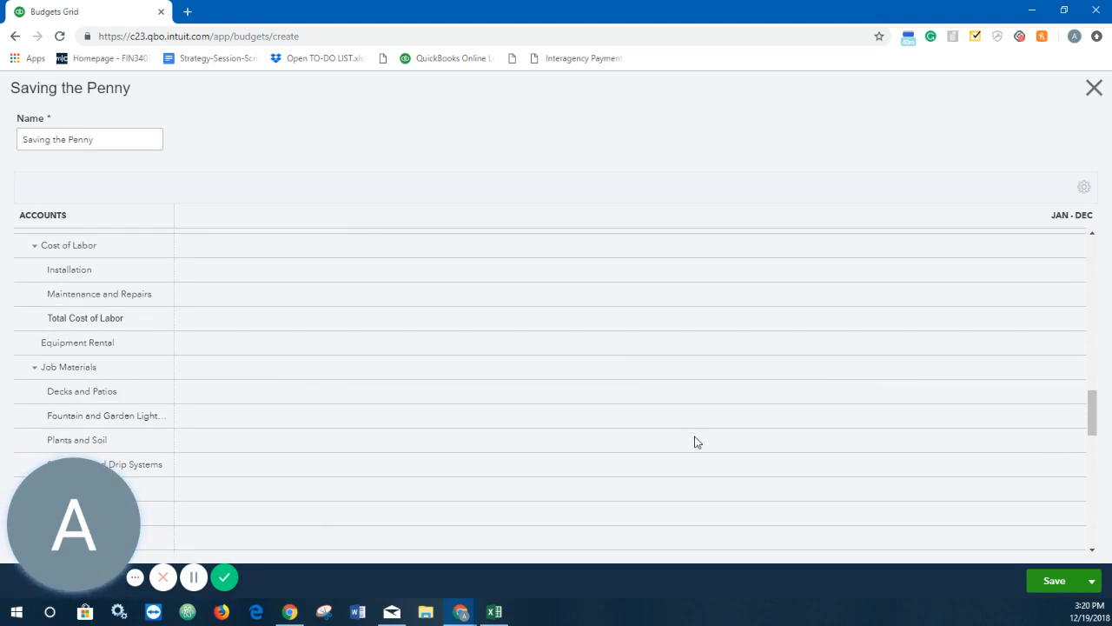
scroll(850, 385, "down", 3)
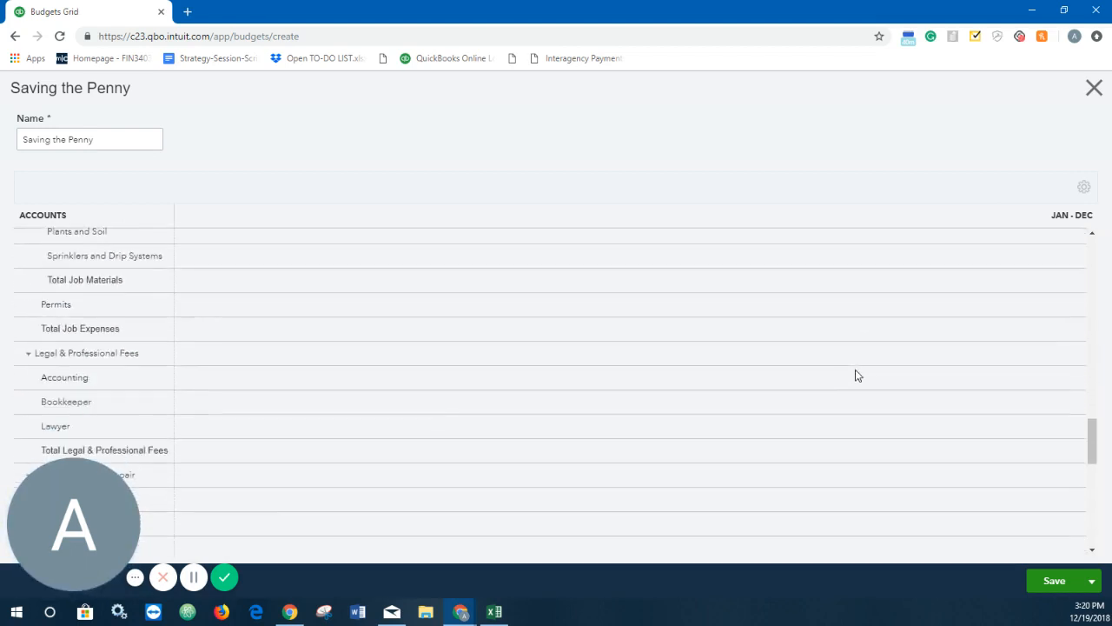
left_click(1022, 380)
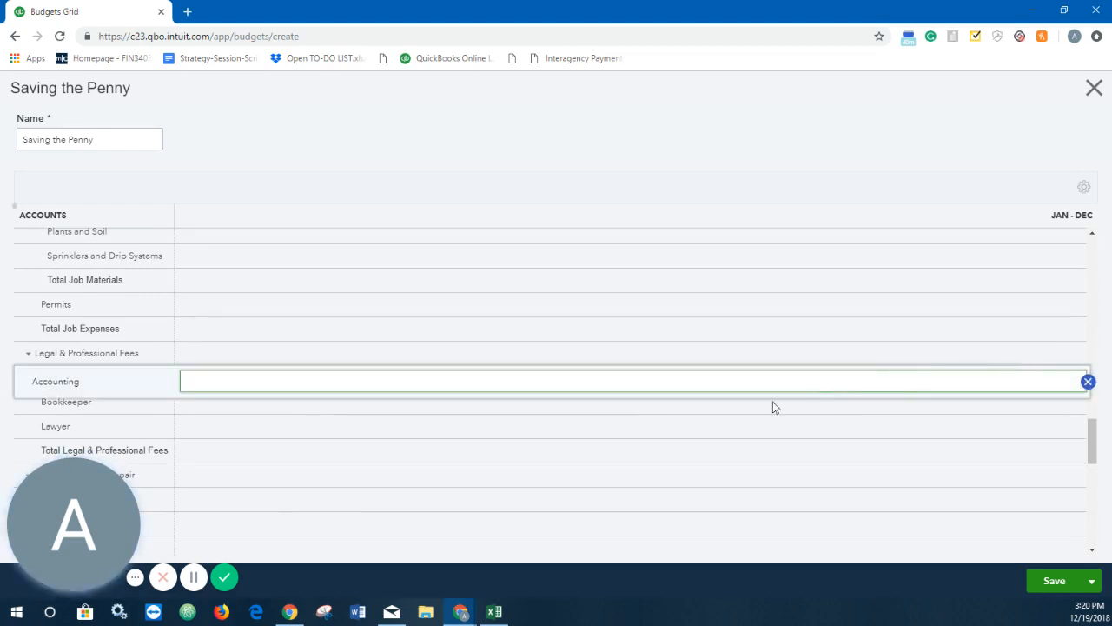
type("5000")
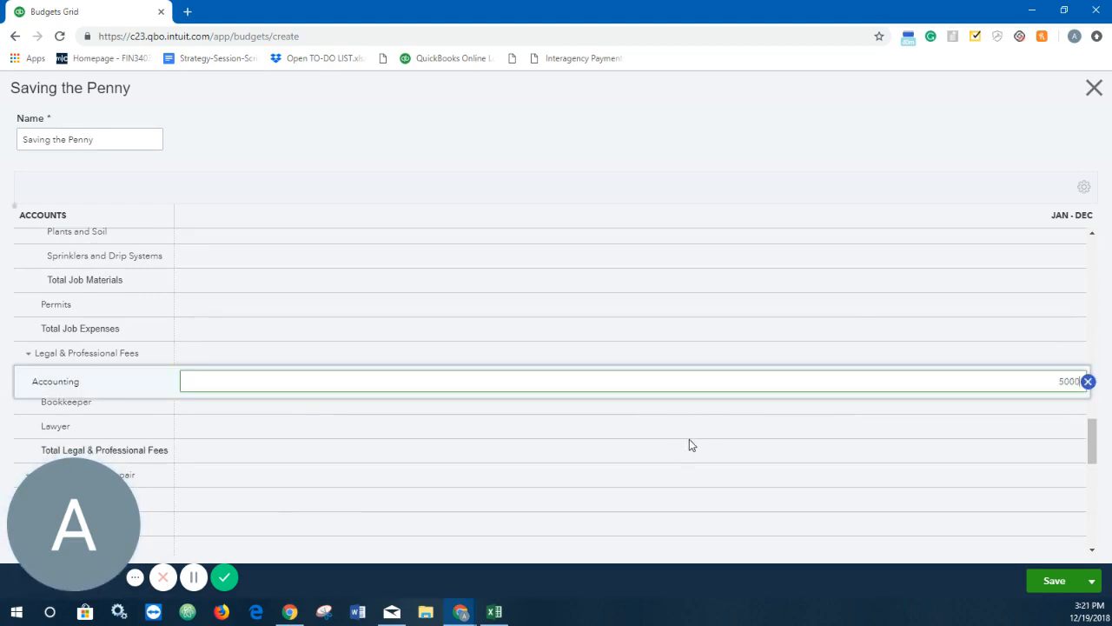
left_click(861, 146)
Set the January to December budget for the Travel expense account to 4500
scroll(902, 405, "down", 3)
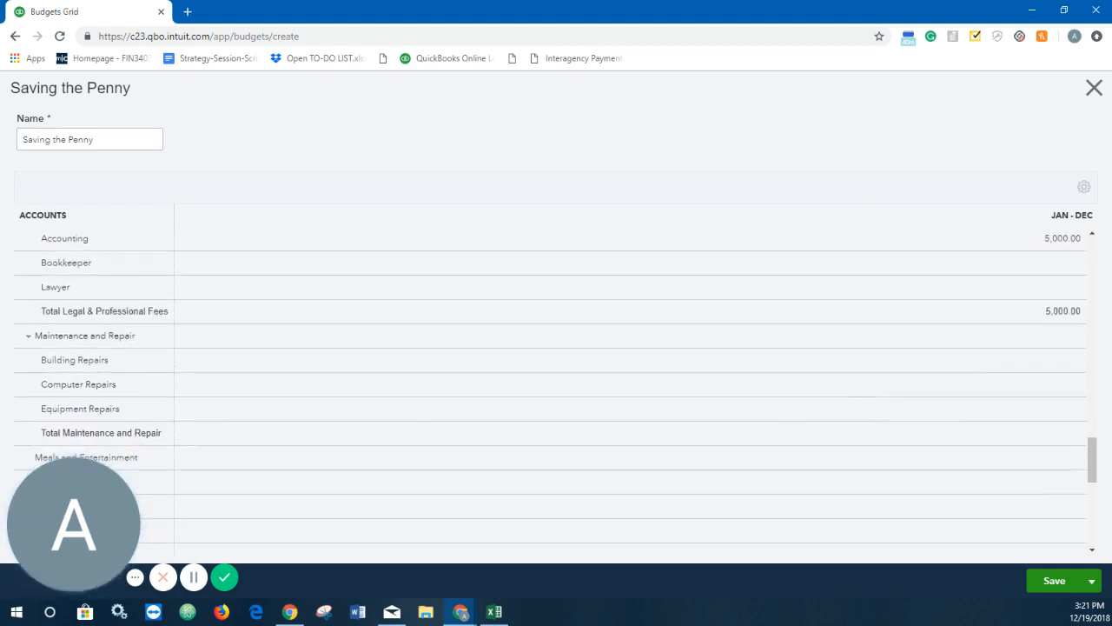
scroll(997, 364, "down", 2)
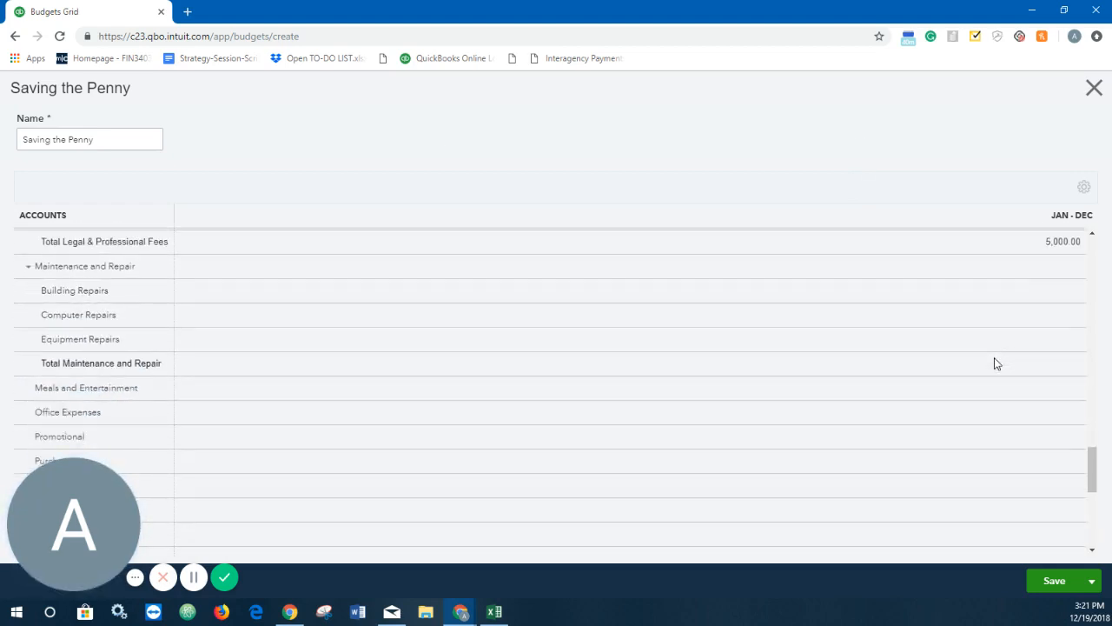
scroll(997, 364, "down", 2)
scroll(997, 363, "down", 4)
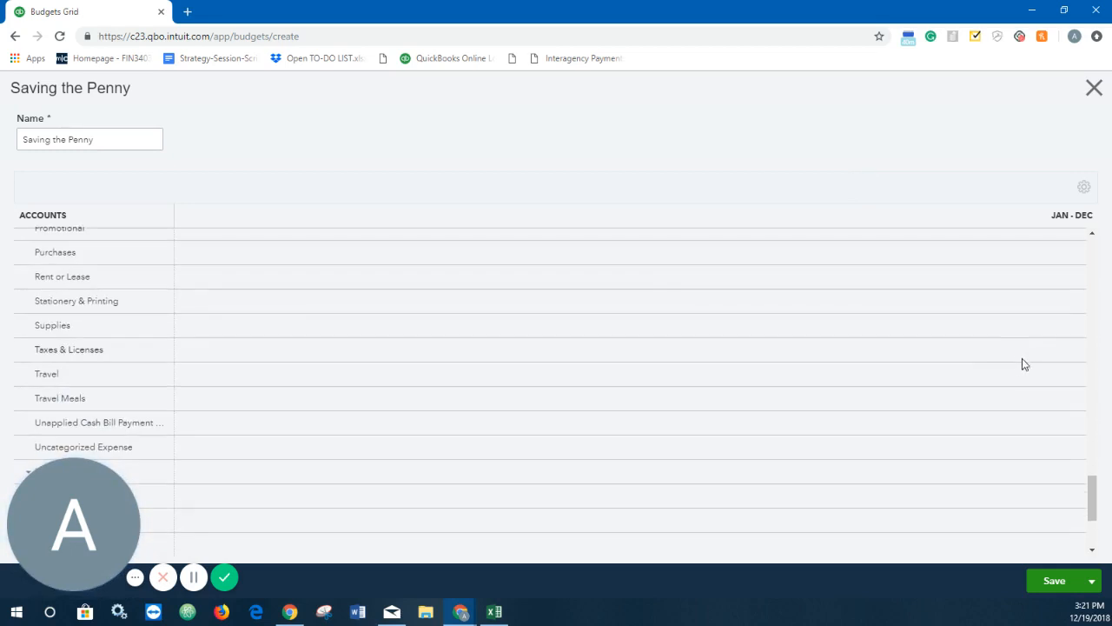
left_click(1046, 376)
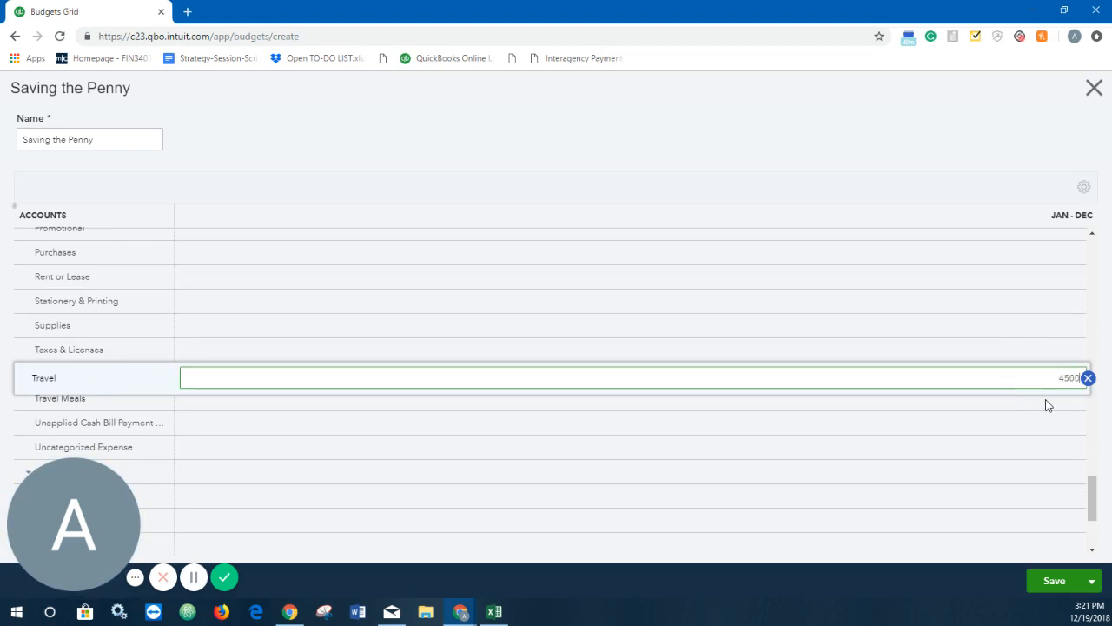
type("4500")
key("Return")
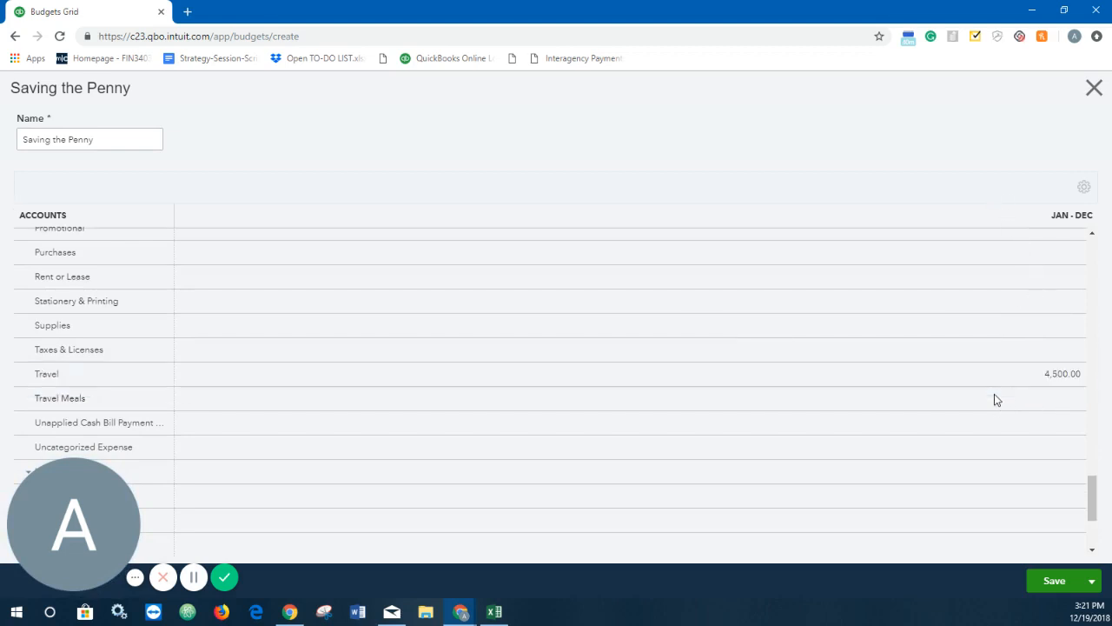
Review the budgeted amounts entered for the expense and income accounts, including Travel, Accounting, Services and Design income
scroll(998, 405, "down", 3)
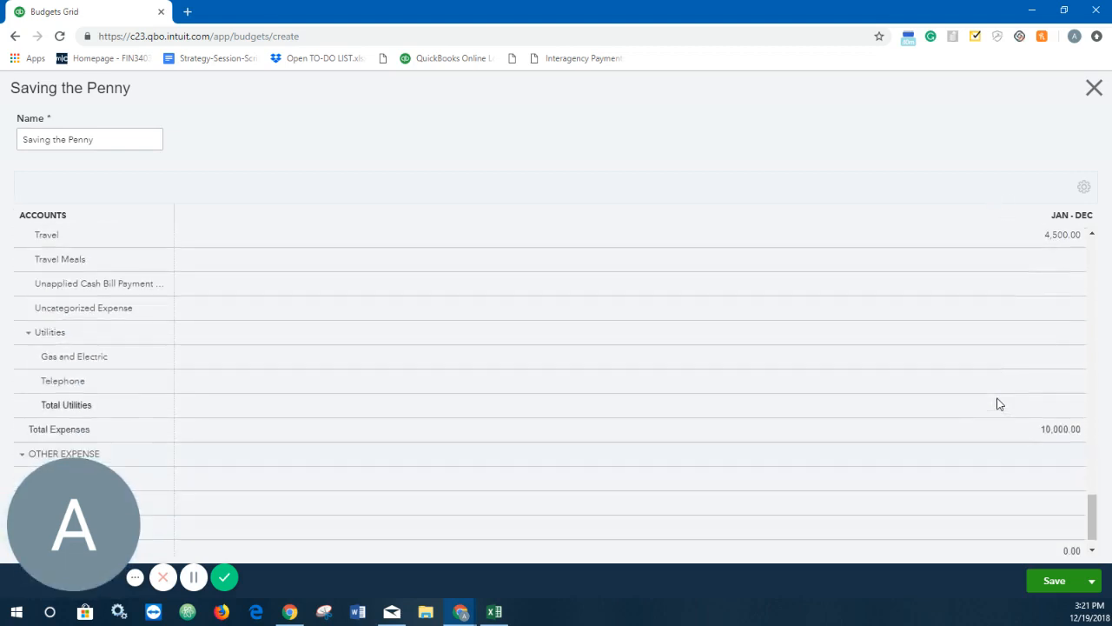
scroll(1010, 377, "up", 4)
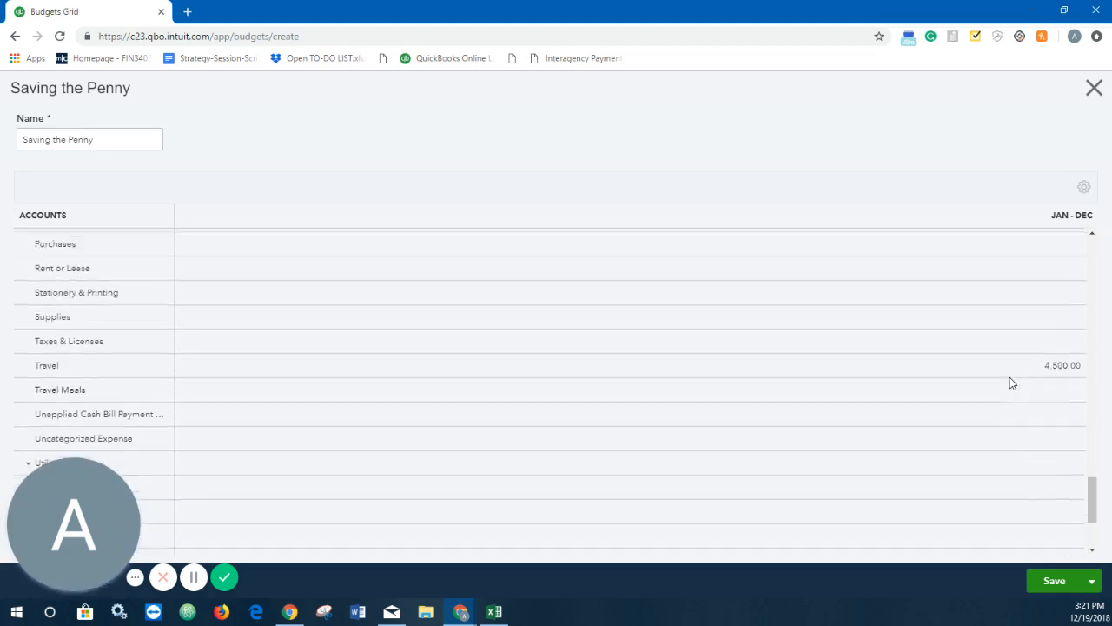
scroll(1010, 379, "up", 8)
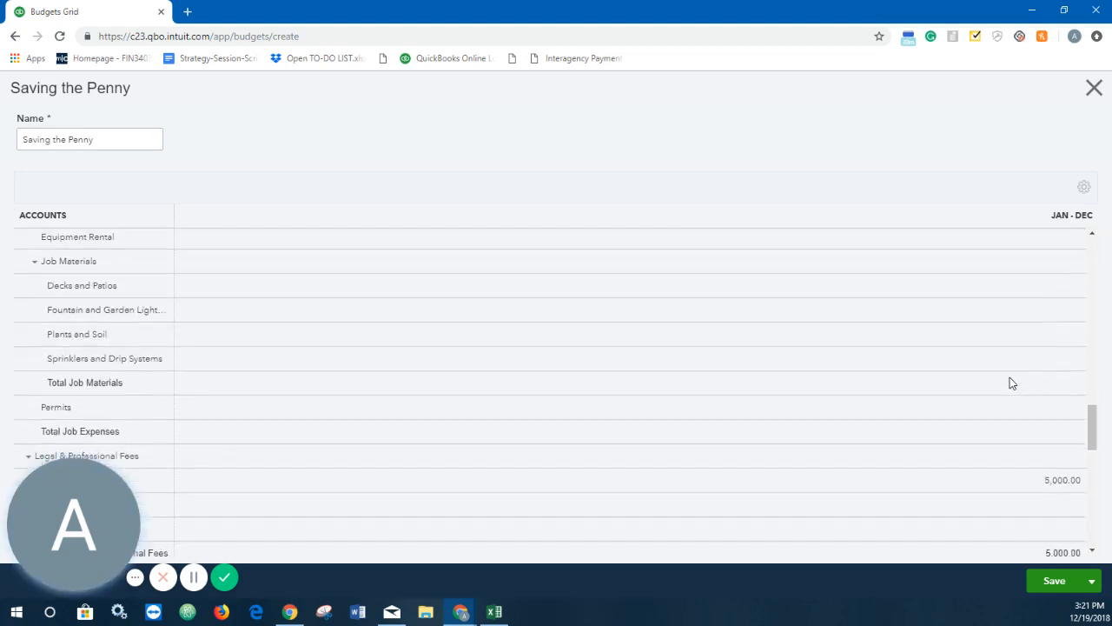
scroll(1010, 378, "up", 5)
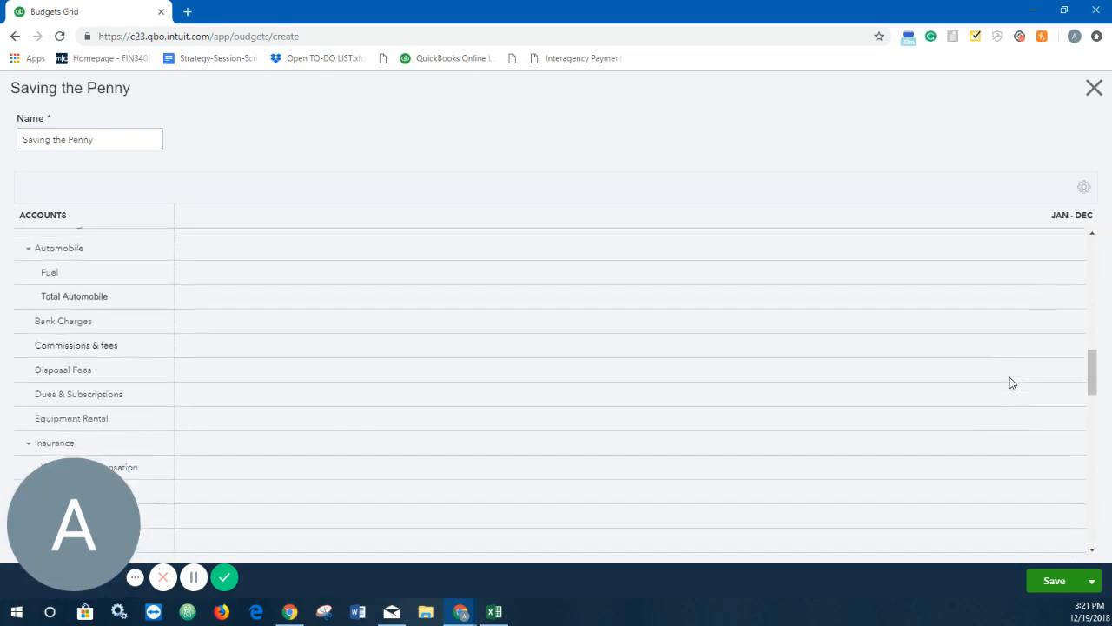
scroll(1009, 377, "up", 8)
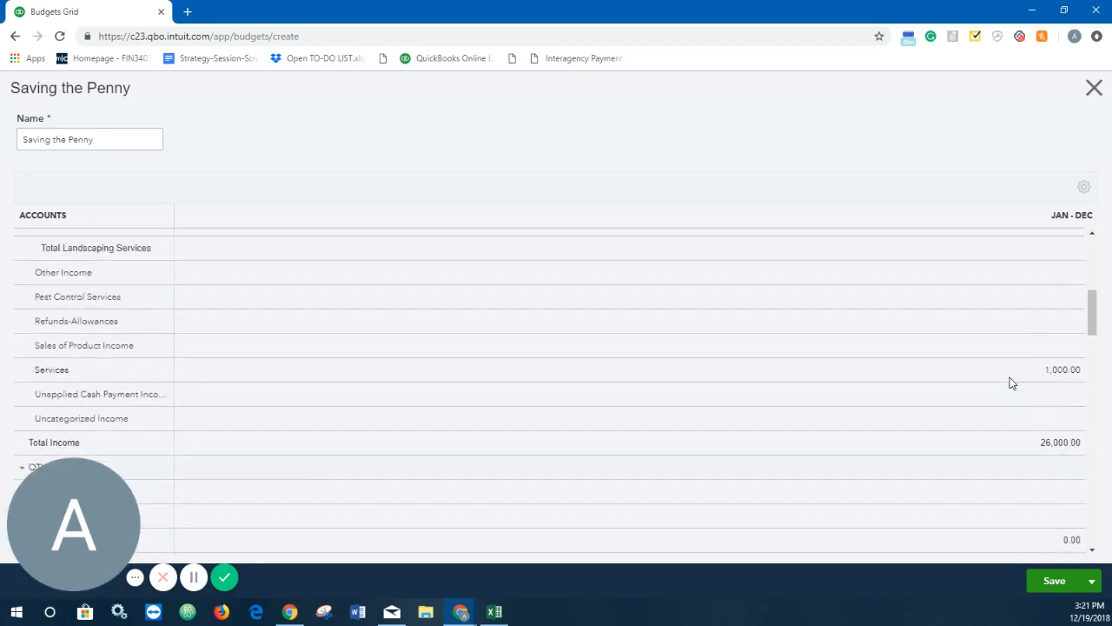
scroll(1010, 378, "up", 5)
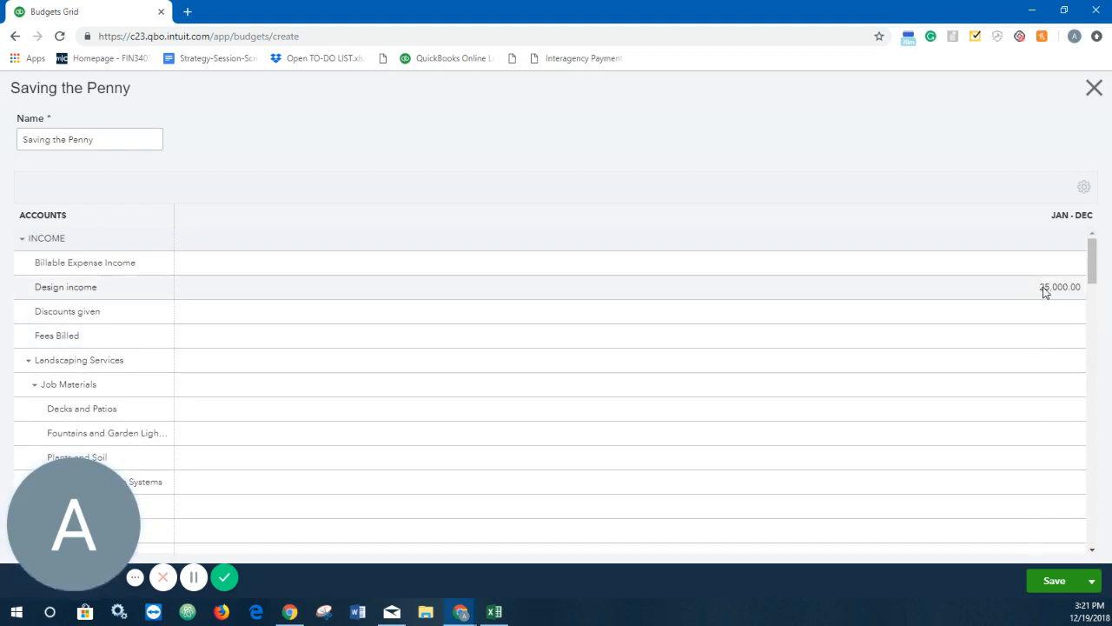
scroll(1042, 308, "down", 2)
scroll(1042, 309, "up", 2)
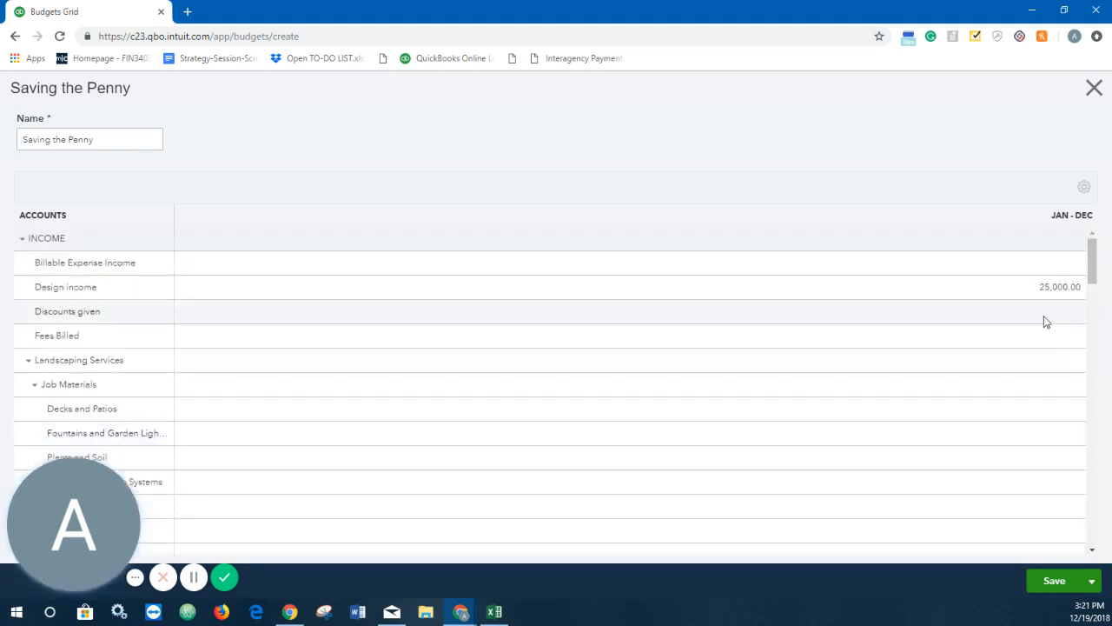
scroll(1048, 342, "down", 7)
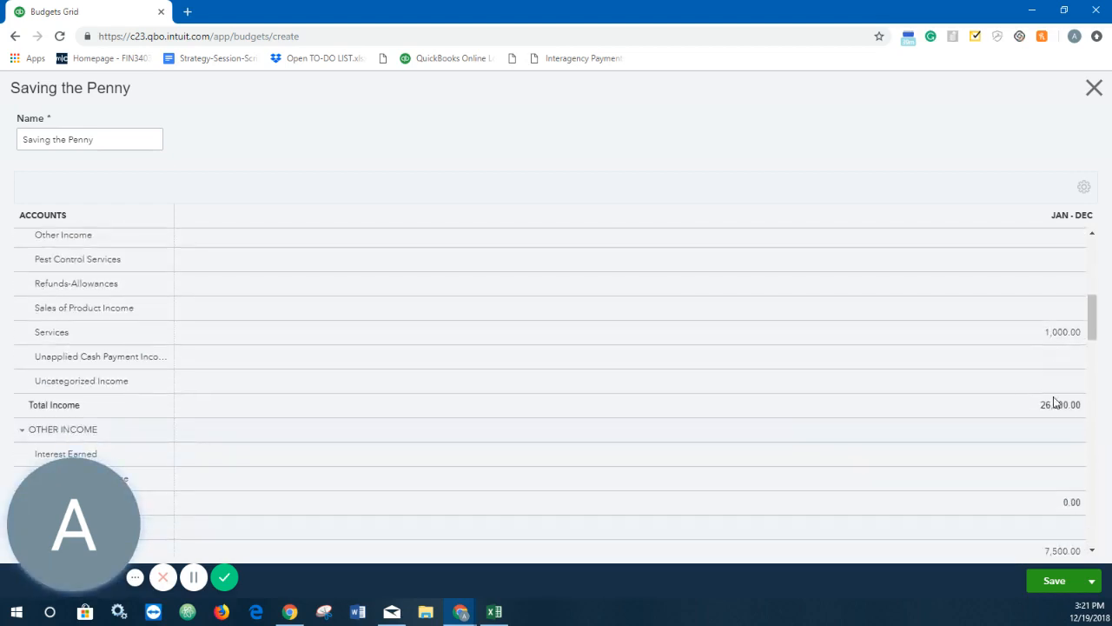
scroll(1054, 347, "up", 6)
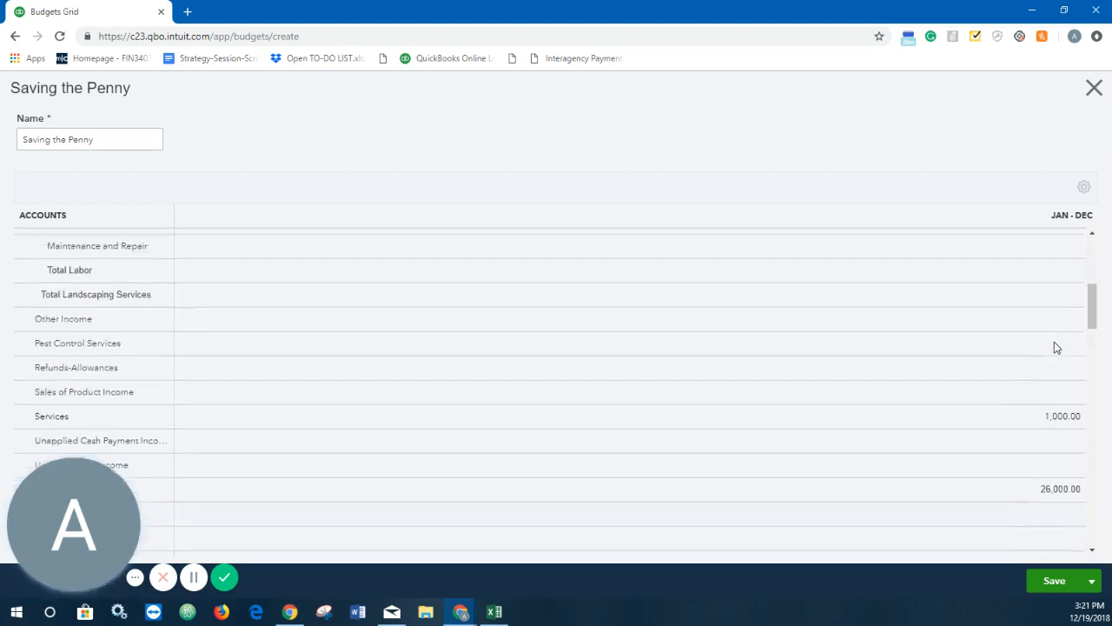
scroll(1076, 461, "down", 3)
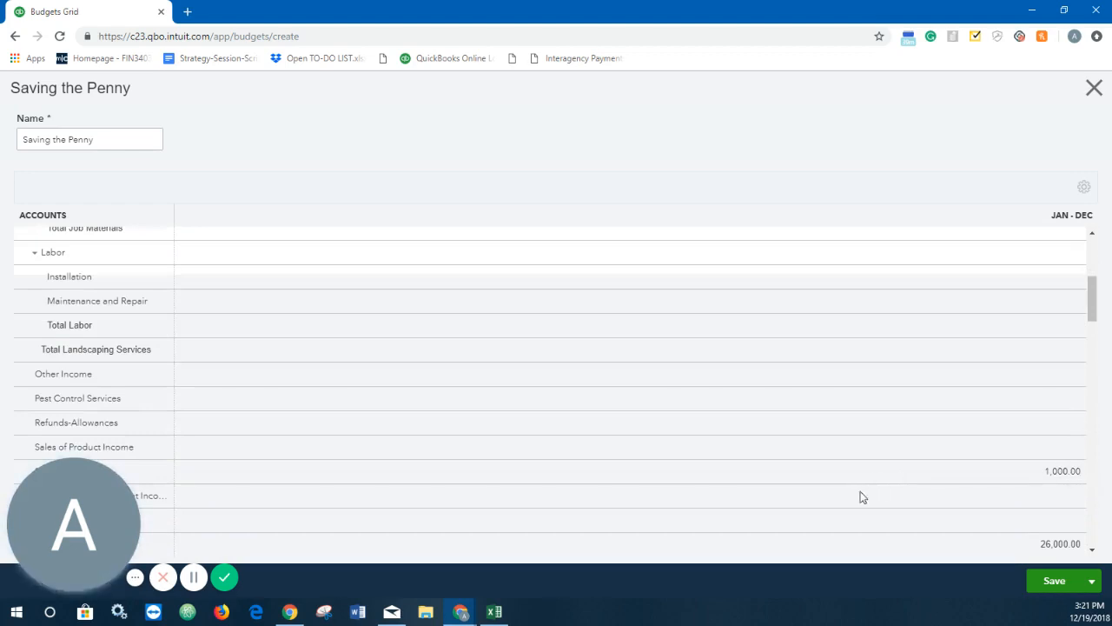
scroll(865, 486, "down", 2)
scroll(1009, 410, "up", 5)
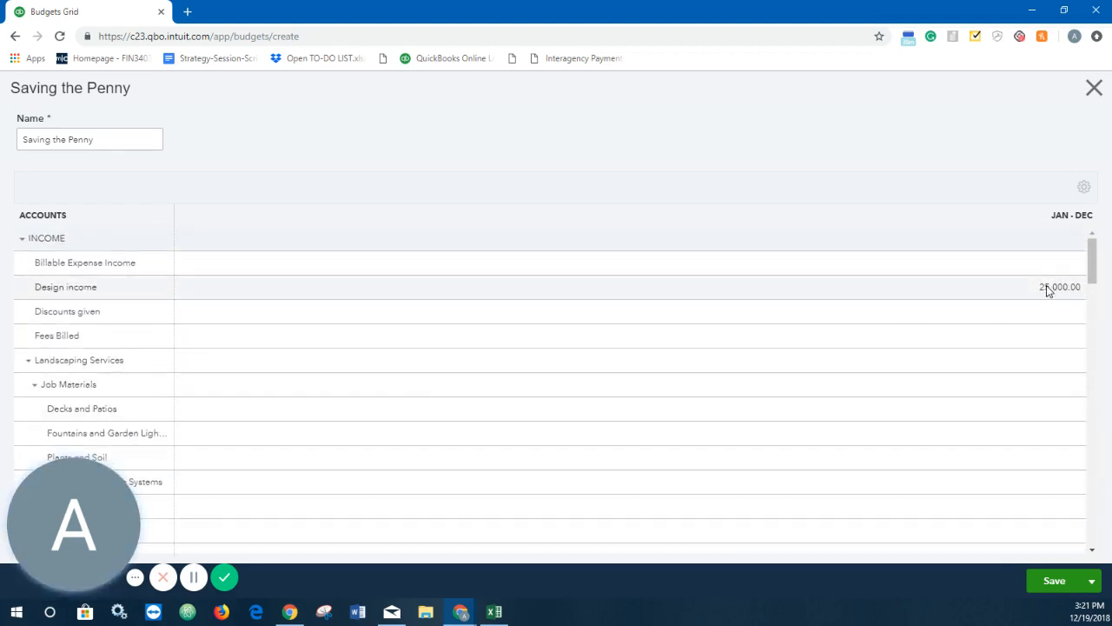
Examine the January to December totals for income, cost of goods sold and expenses, down to Total Net Income
scroll(1056, 303, "down", 7)
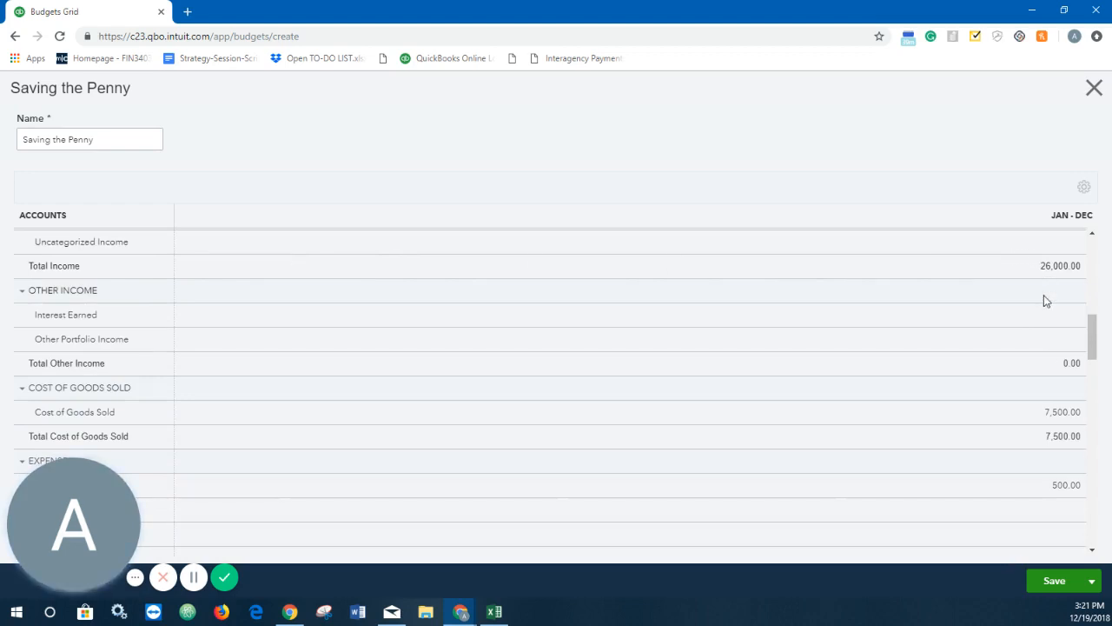
scroll(1047, 300, "down", 3)
scroll(1070, 283, "up", 2)
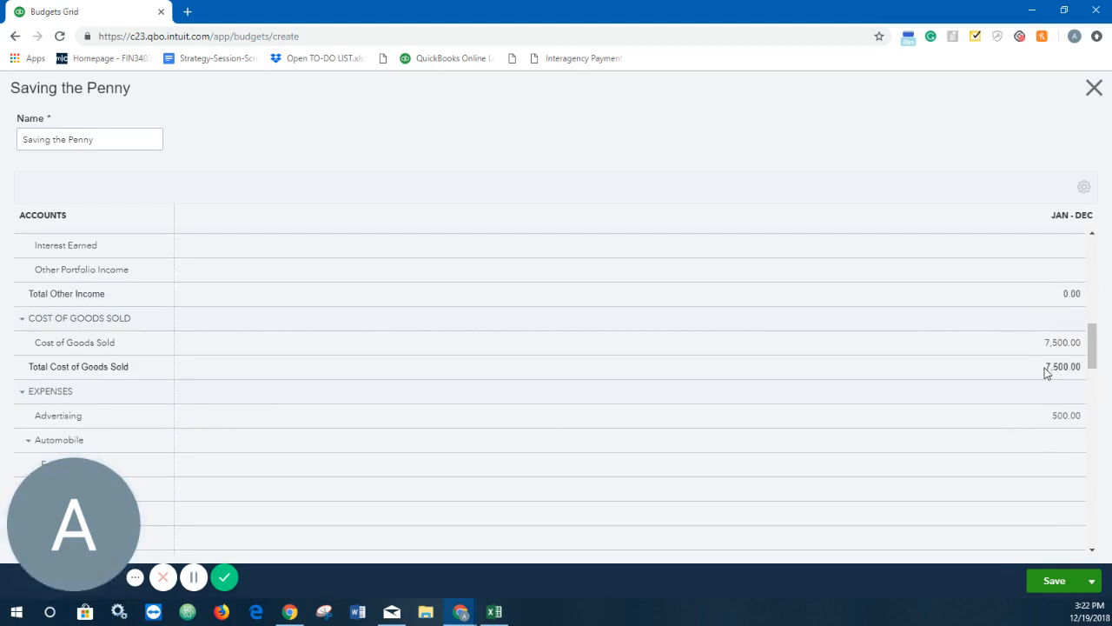
scroll(1059, 373, "down", 3)
scroll(1058, 373, "down", 12)
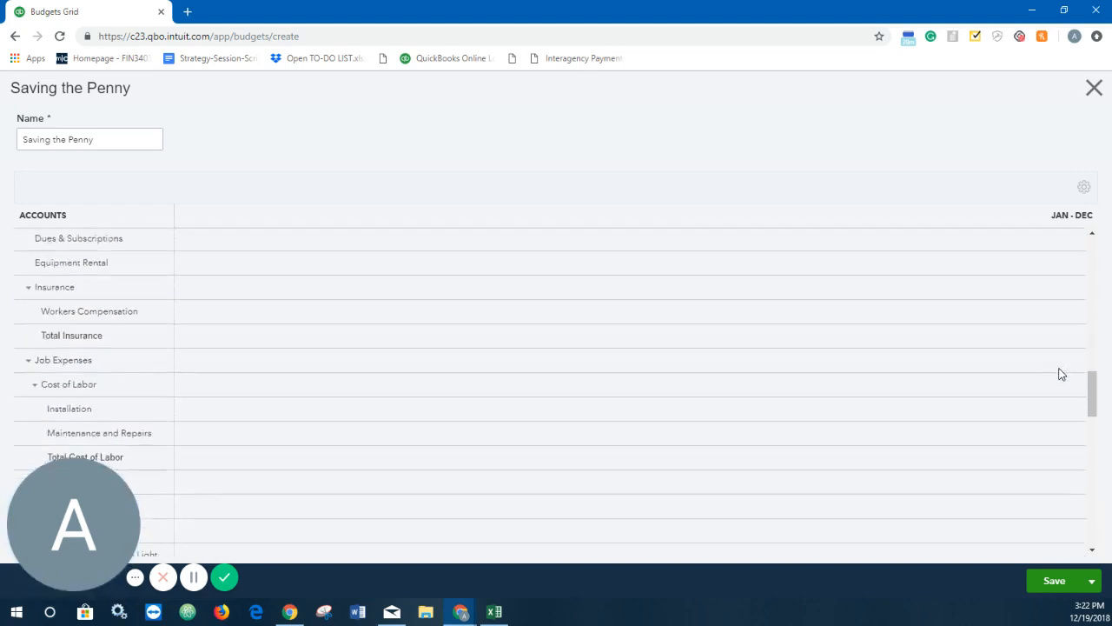
scroll(1046, 360, "down", 6)
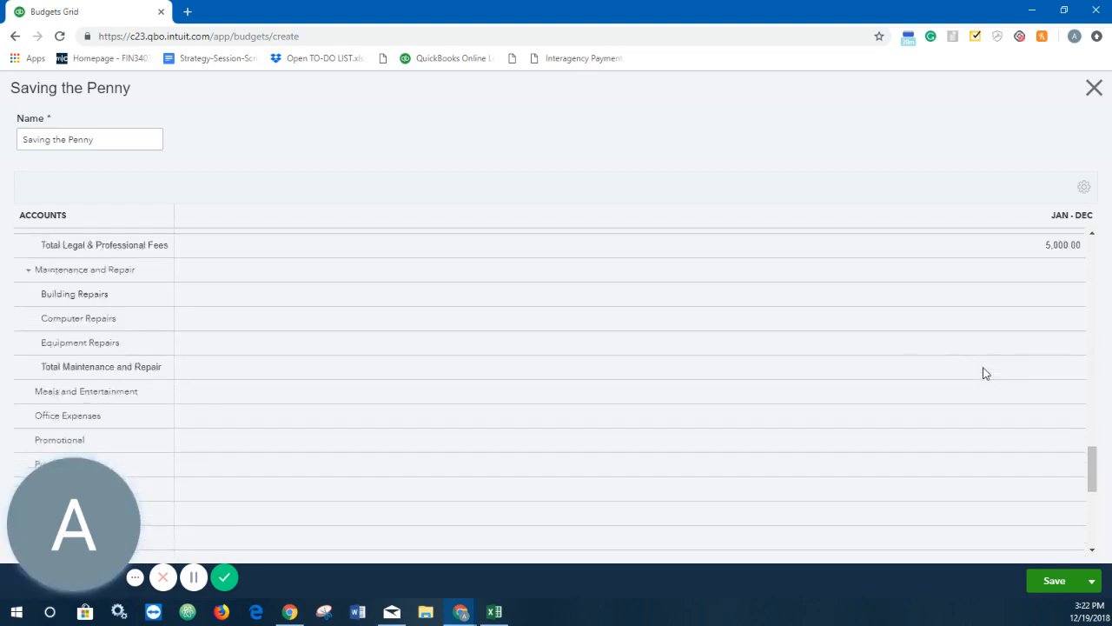
scroll(1052, 407, "down", 1)
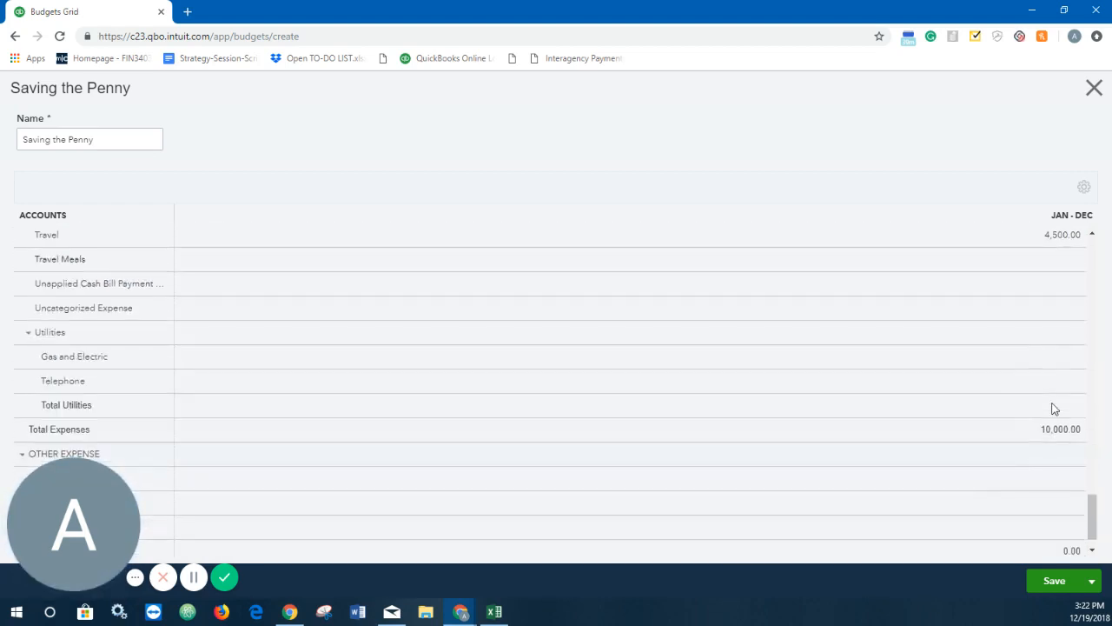
scroll(1048, 395, "down", 1)
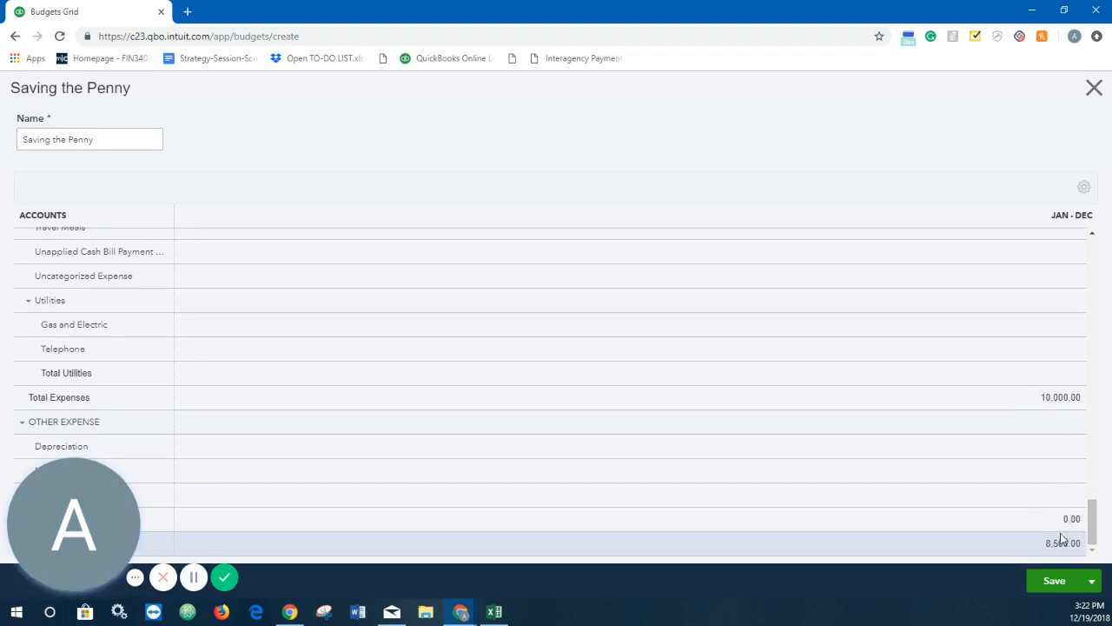
scroll(908, 489, "up", 1)
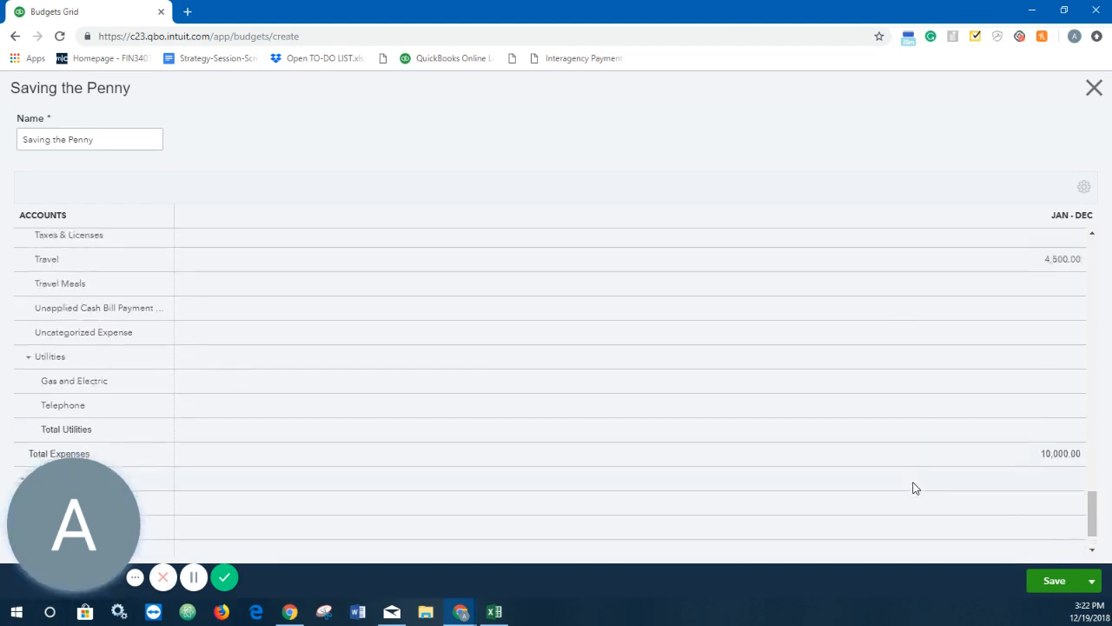
scroll(852, 490, "down", 1)
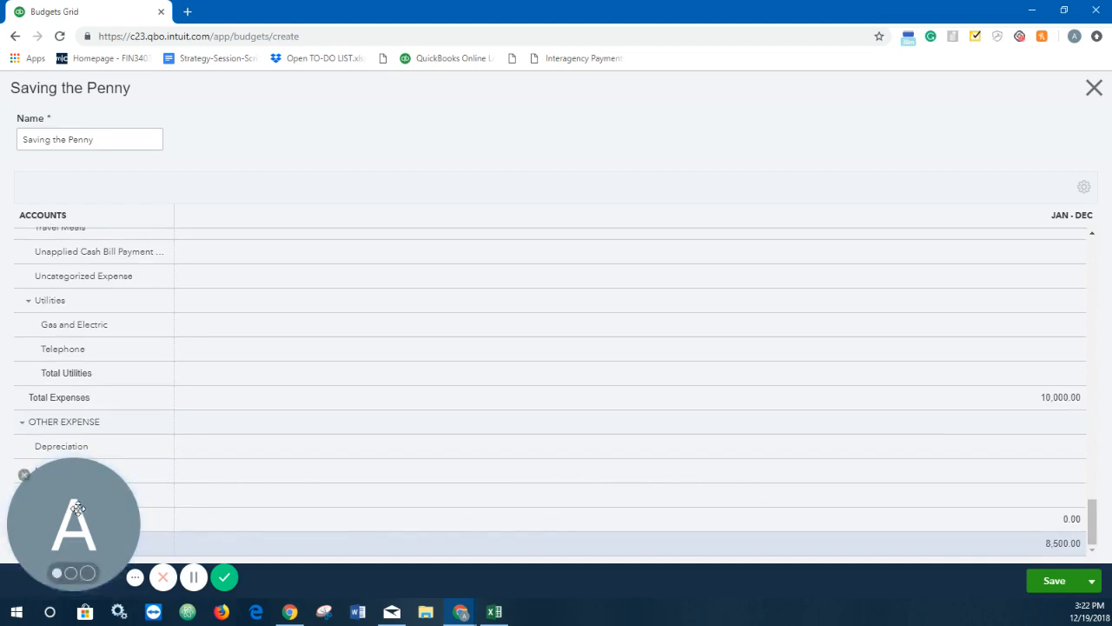
left_click_drag(105, 512, 553, 434)
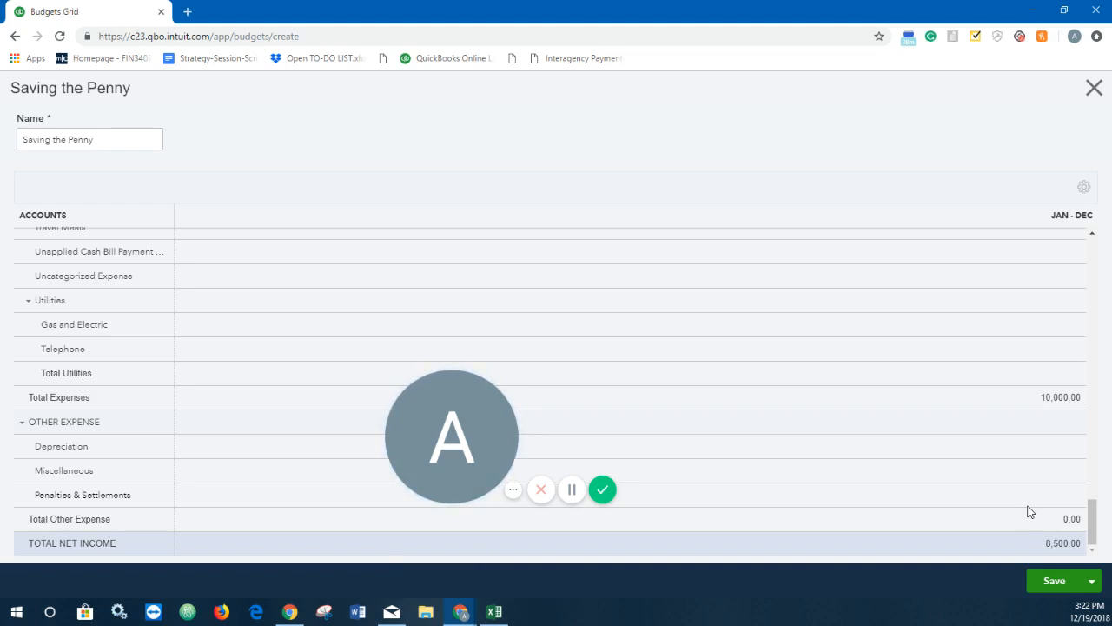
Save the Saving the Penny budget and close it to return to the budgets list
left_click(1056, 581)
left_click(1091, 581)
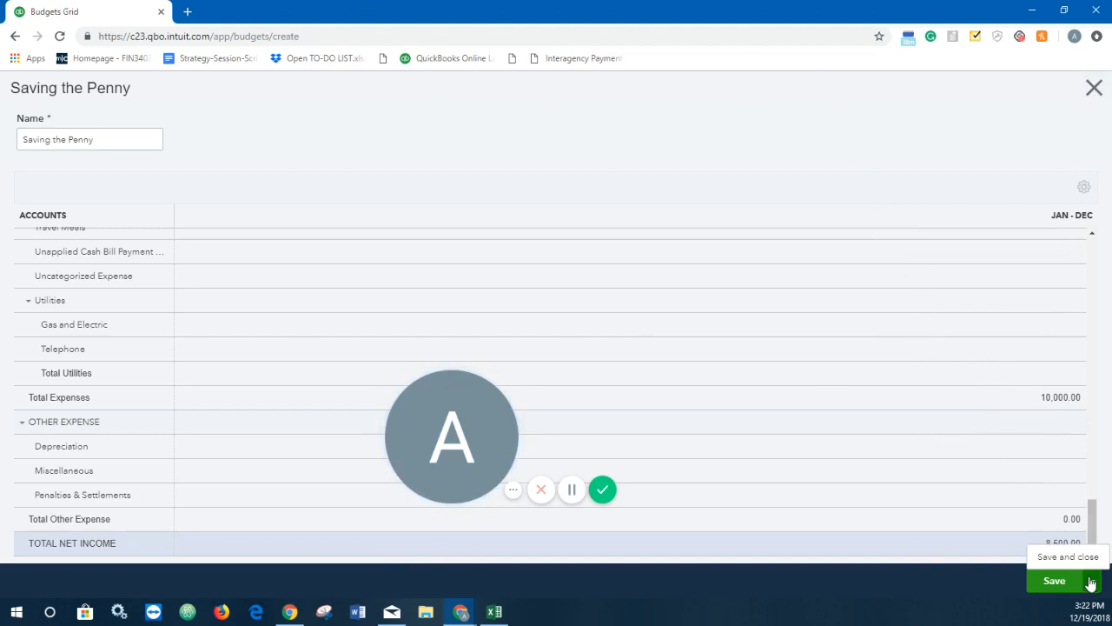
left_click(1069, 558)
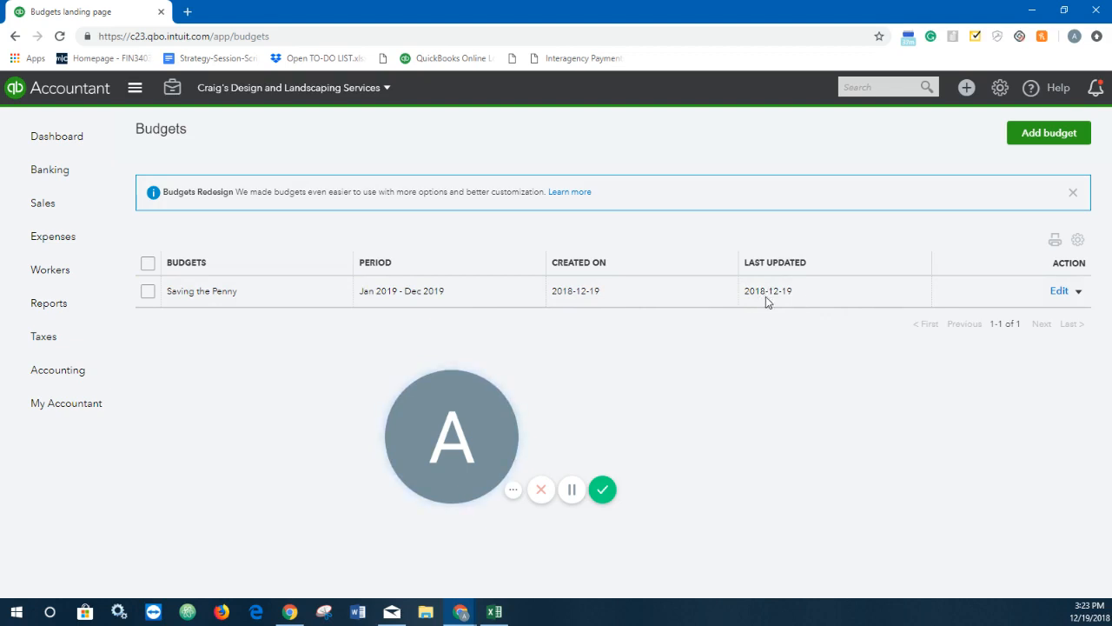
Reopen the Saving the Penny budget for editing to review its amounts, and save and close it again
left_click(1059, 291)
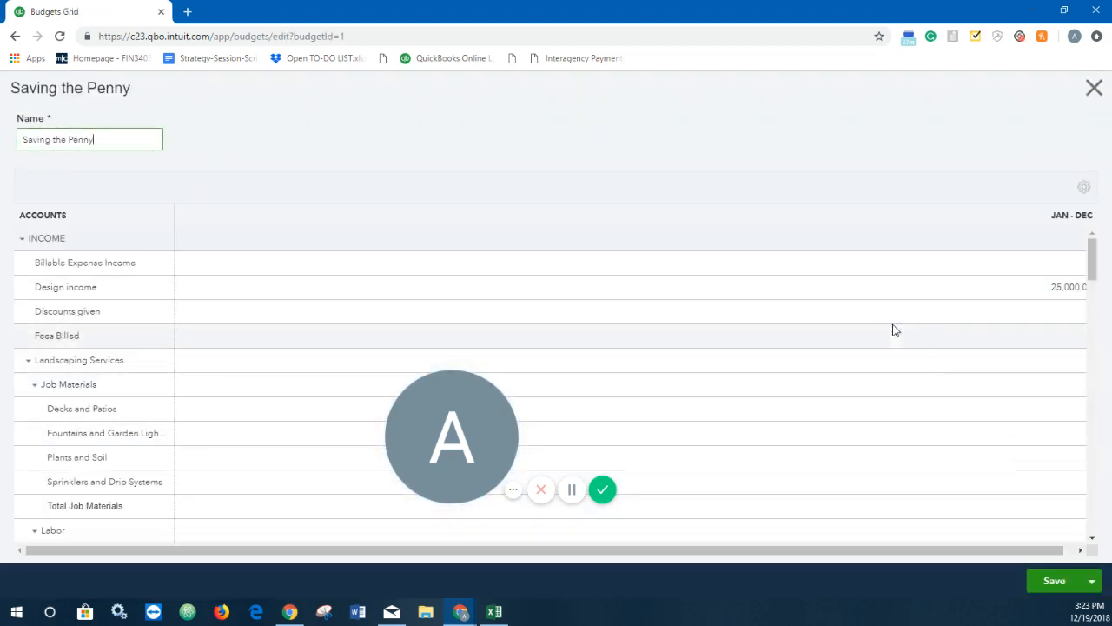
scroll(925, 343, "down", 1)
scroll(925, 344, "down", 6)
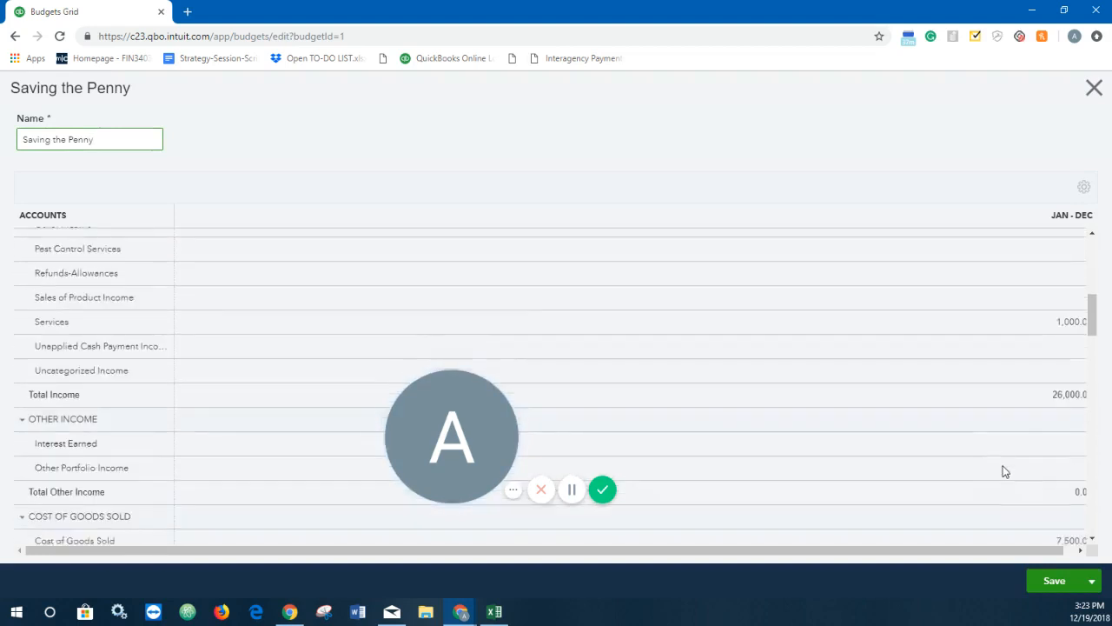
scroll(1034, 495, "down", 3)
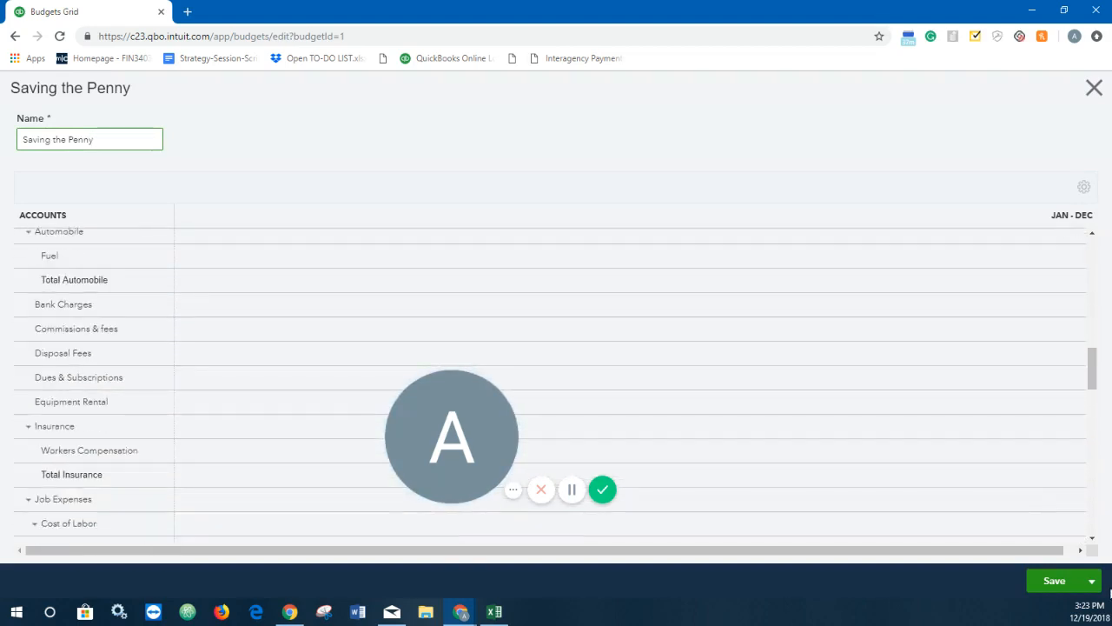
left_click(1091, 580)
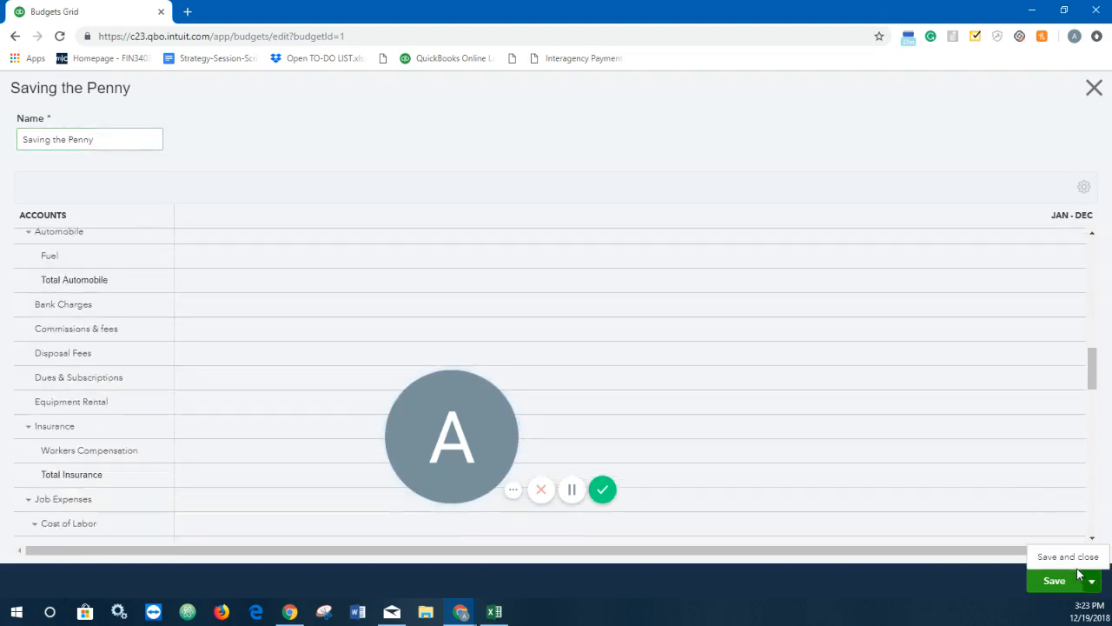
left_click(1069, 557)
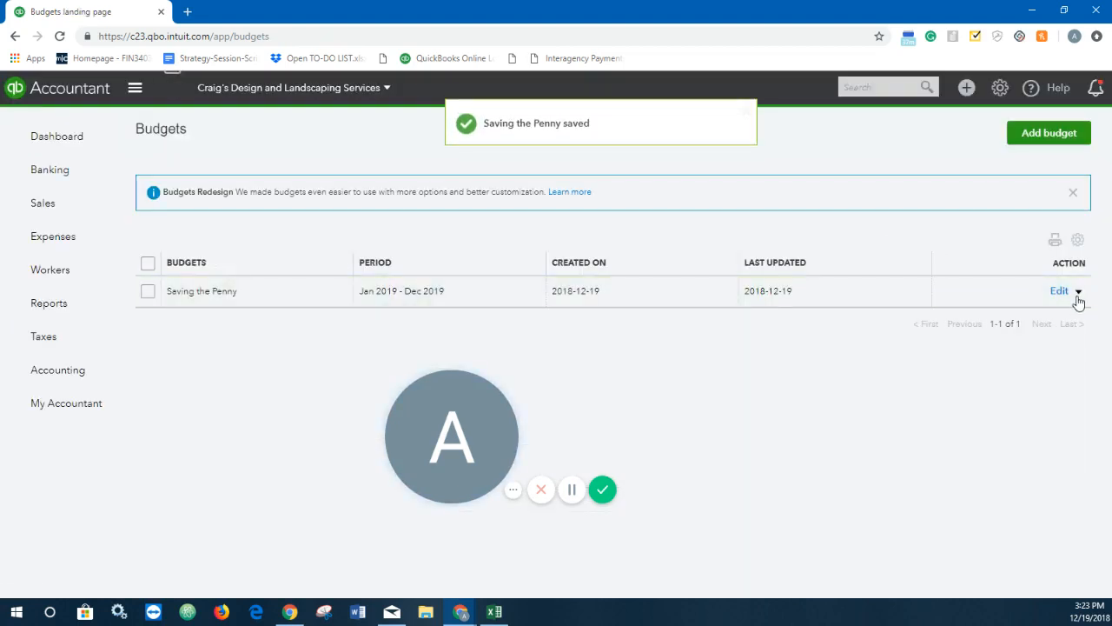
Review the copy, delete and report options available for the Saving the Penny budget without running any of them
left_click(1078, 296)
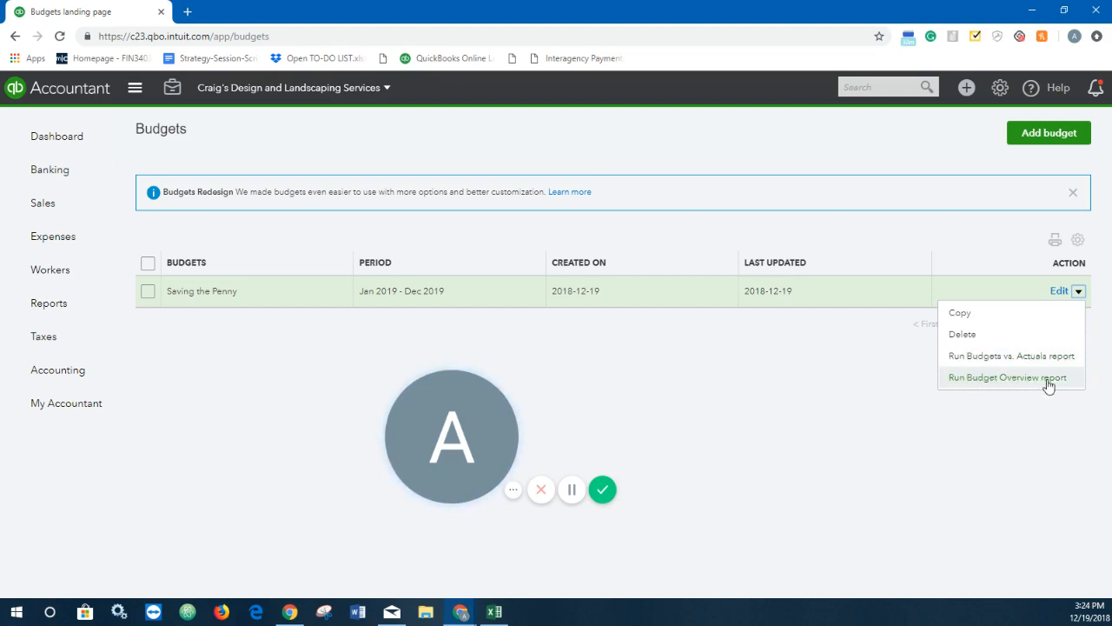
left_click(898, 348)
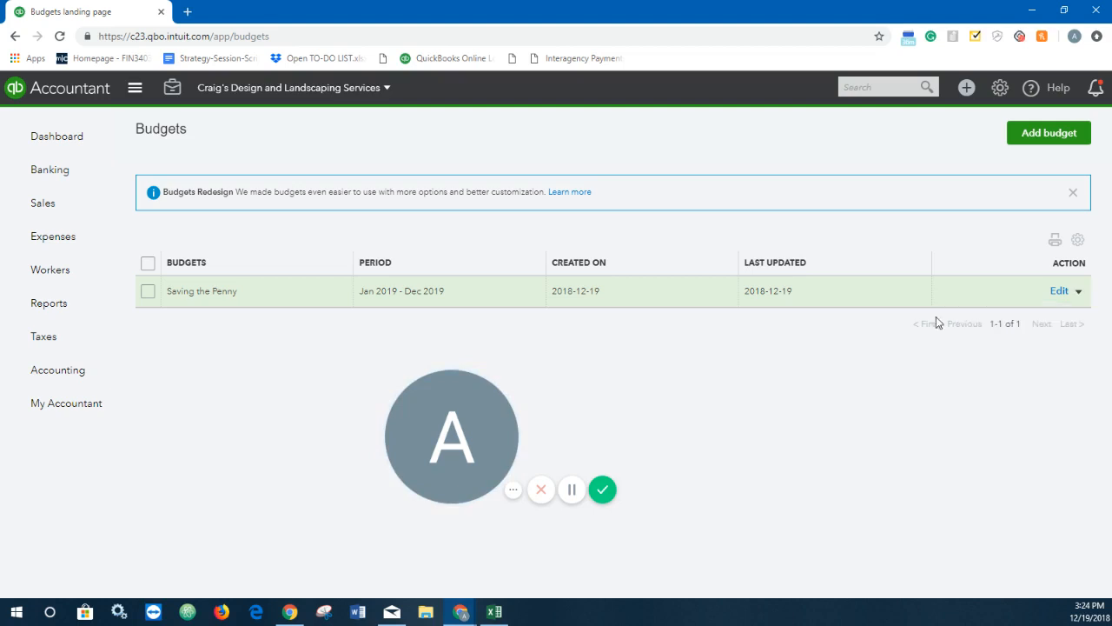
left_click(1079, 292)
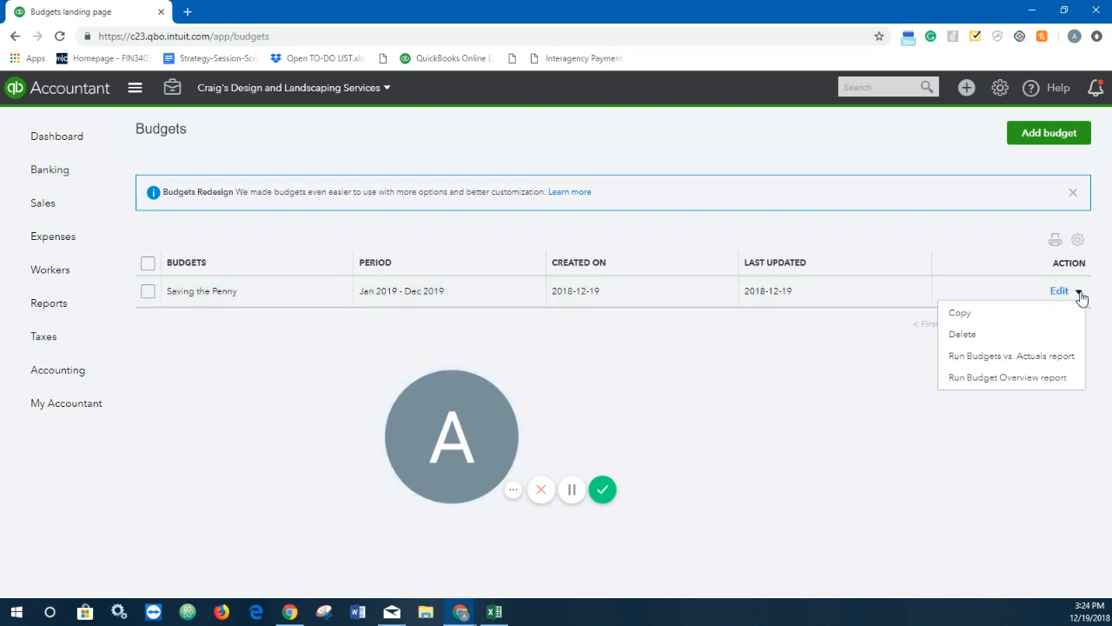
left_click(876, 354)
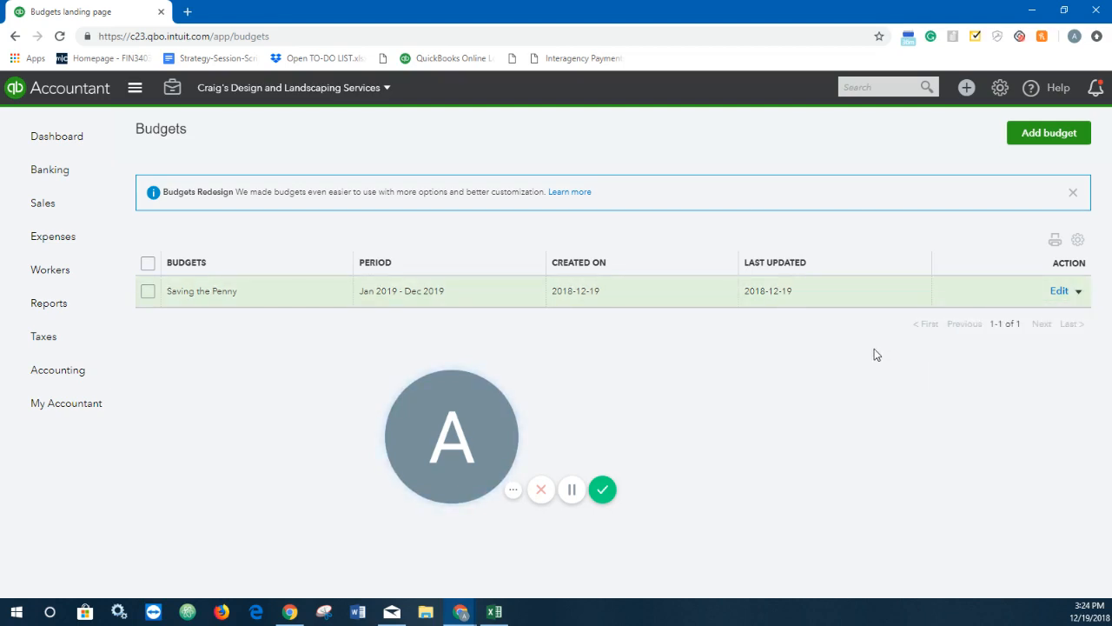